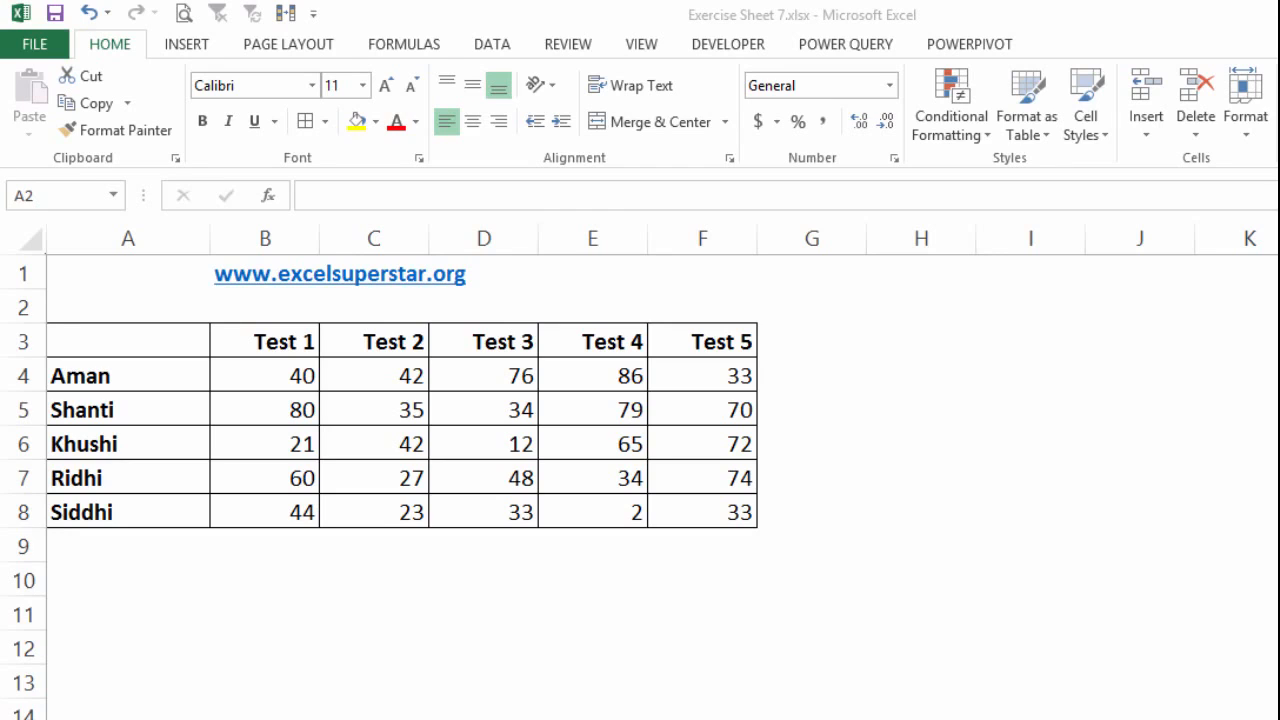
click(297, 383)
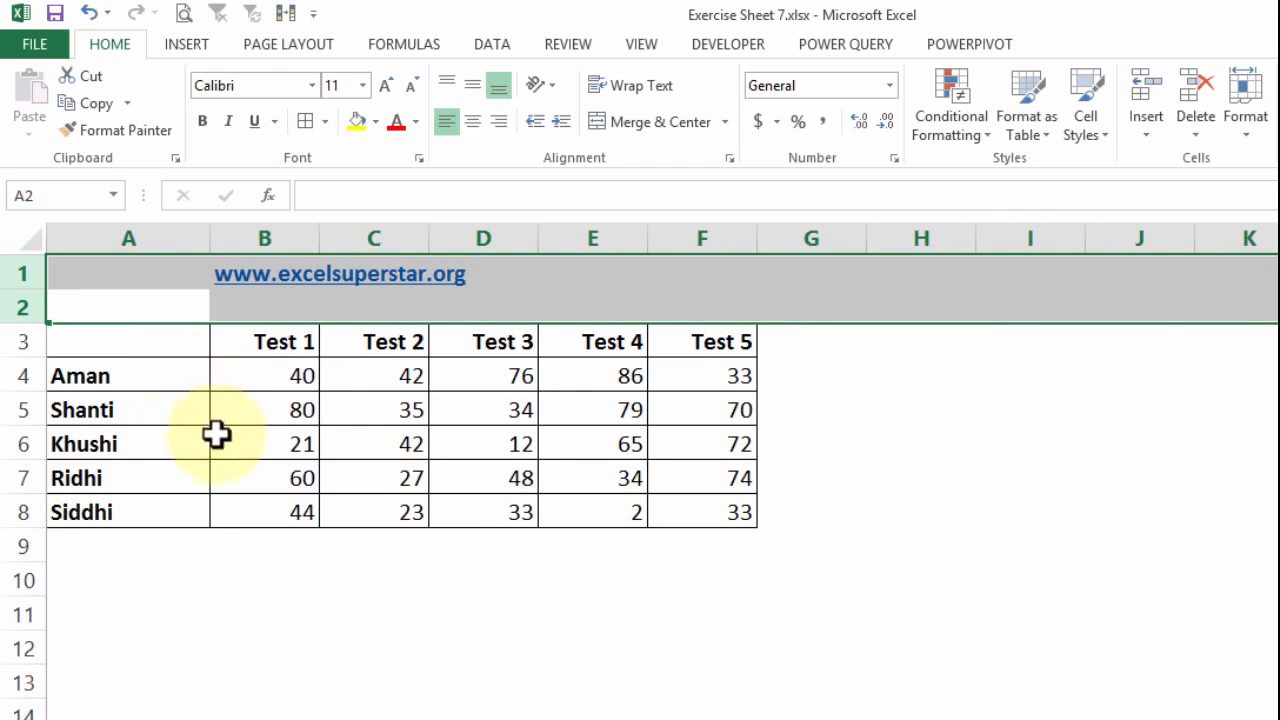
click(284, 376)
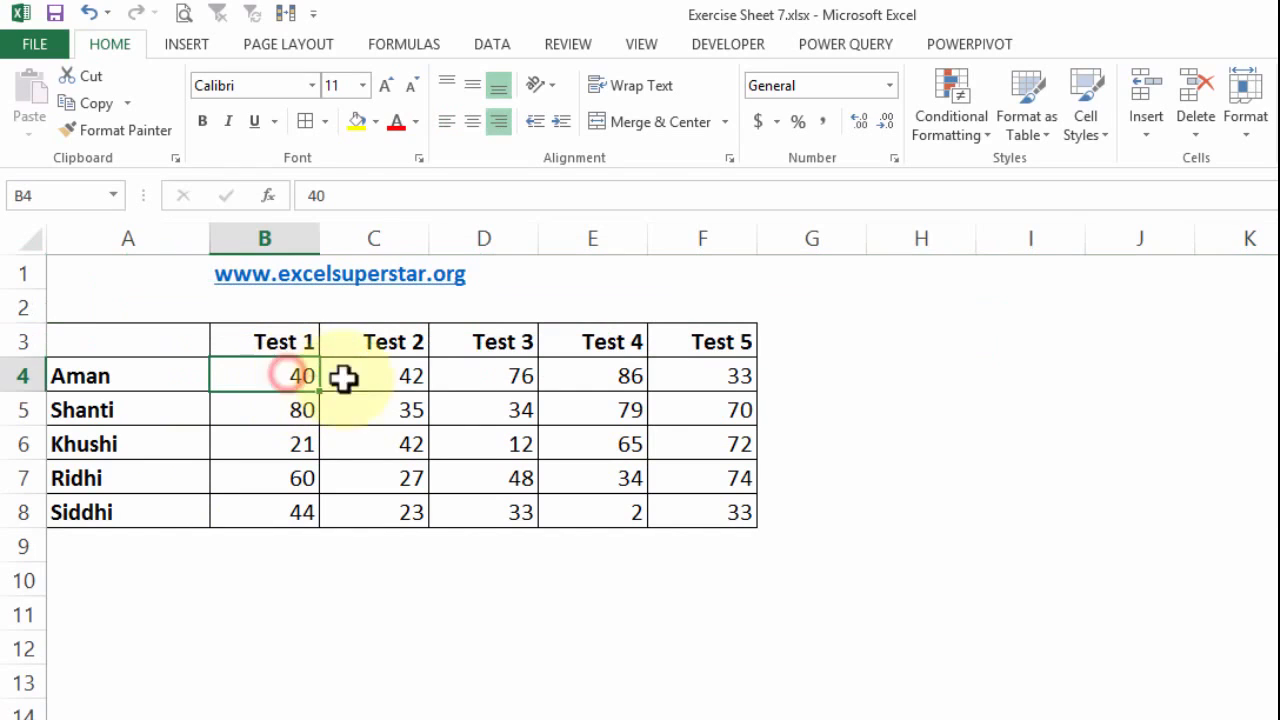
click(408, 384)
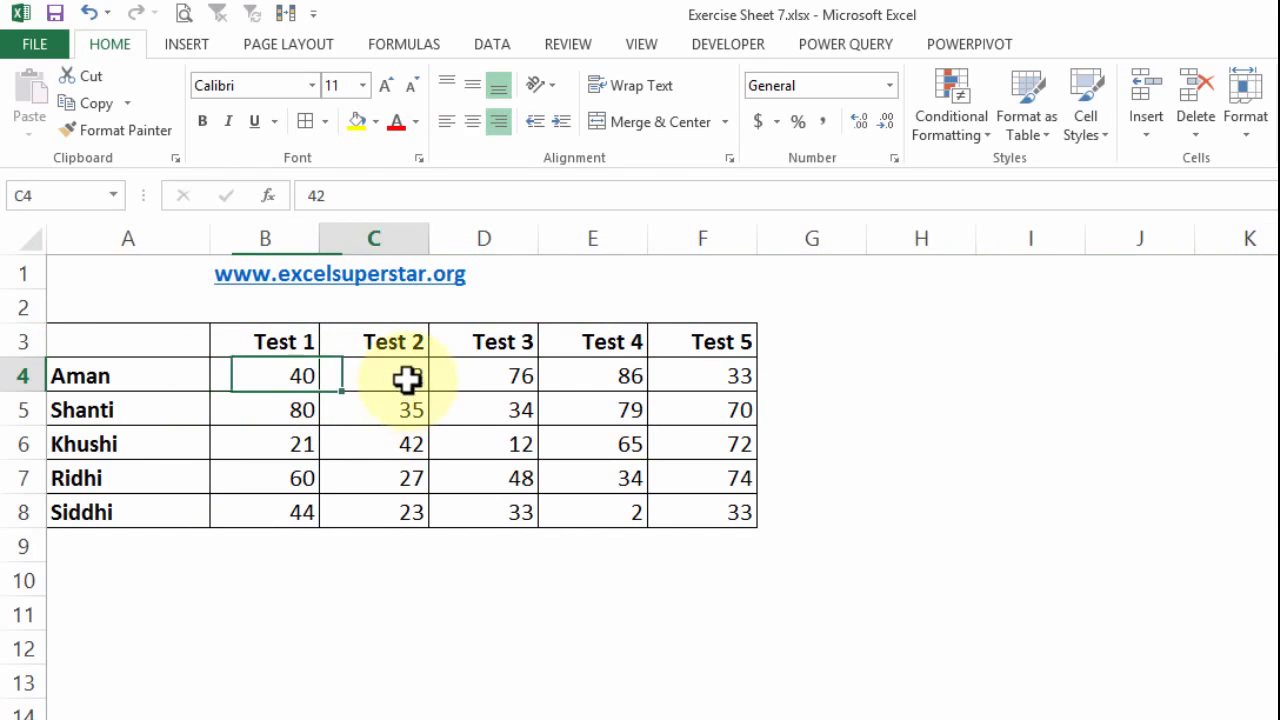
click(500, 378)
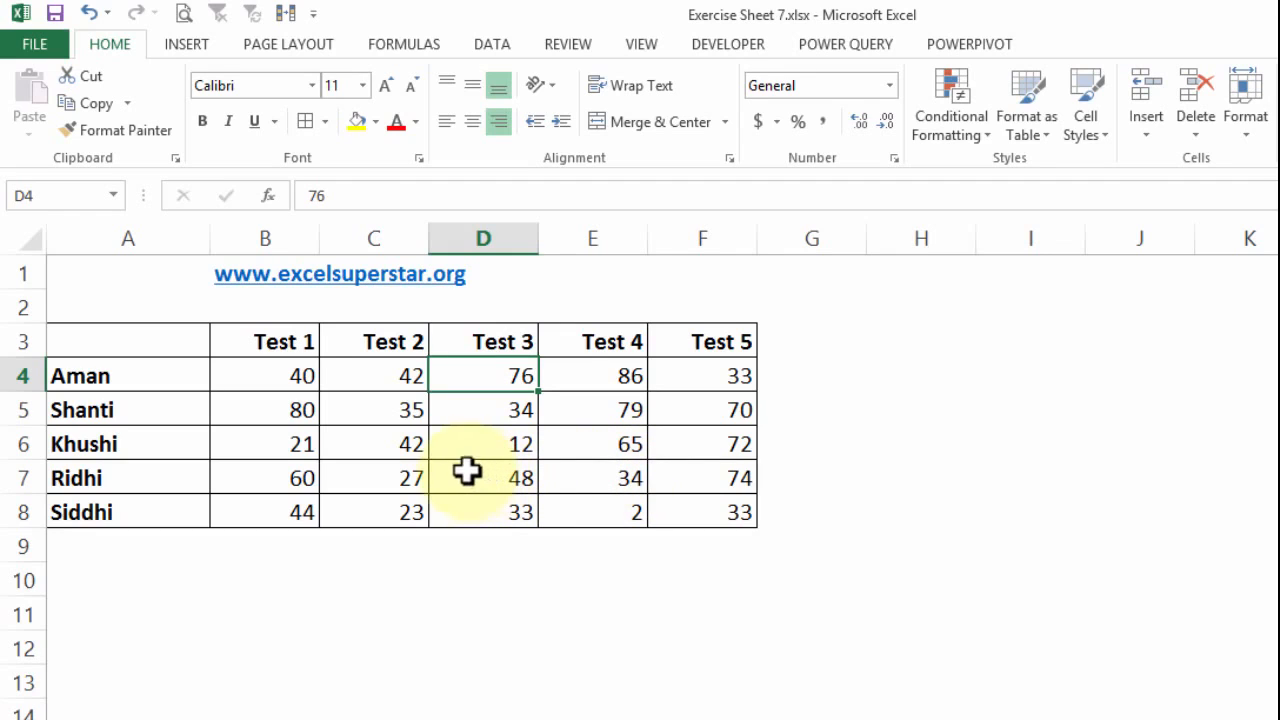
drag(275, 443, 518, 450)
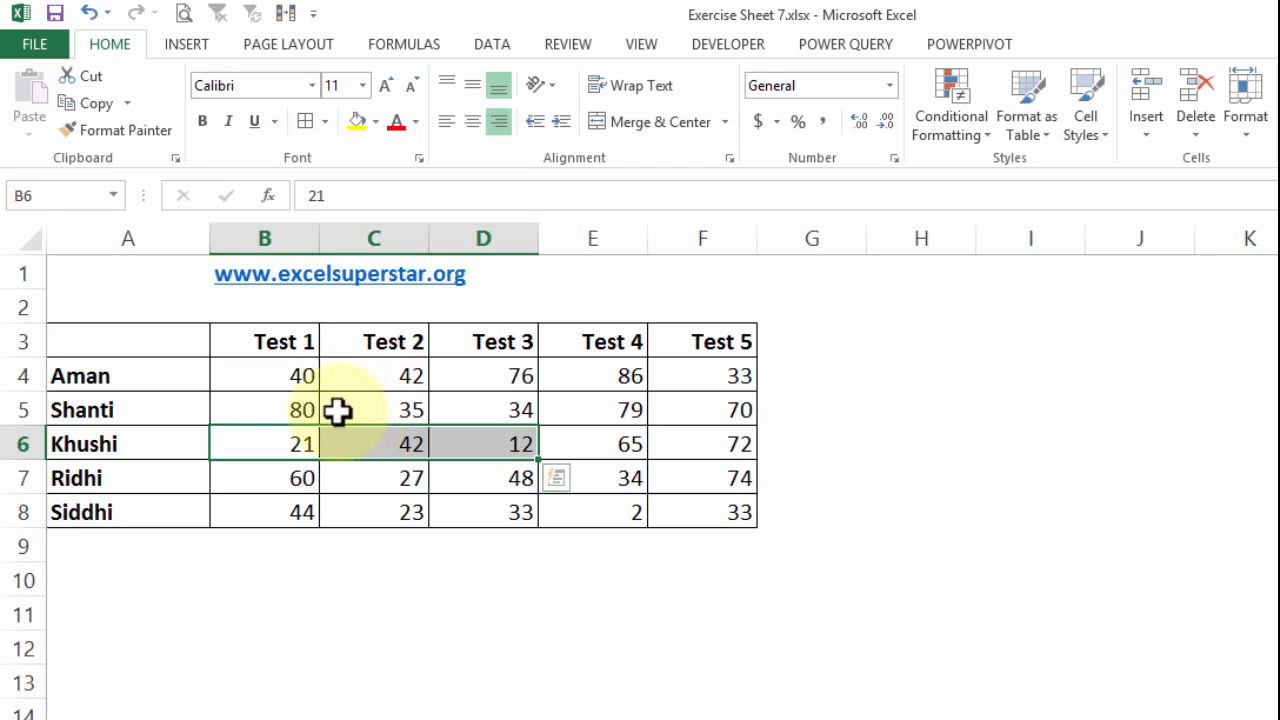
- Create a conditional formatting rule for the test scores in B4:F8 that targets cell values less than 40
drag(267, 376, 695, 511)
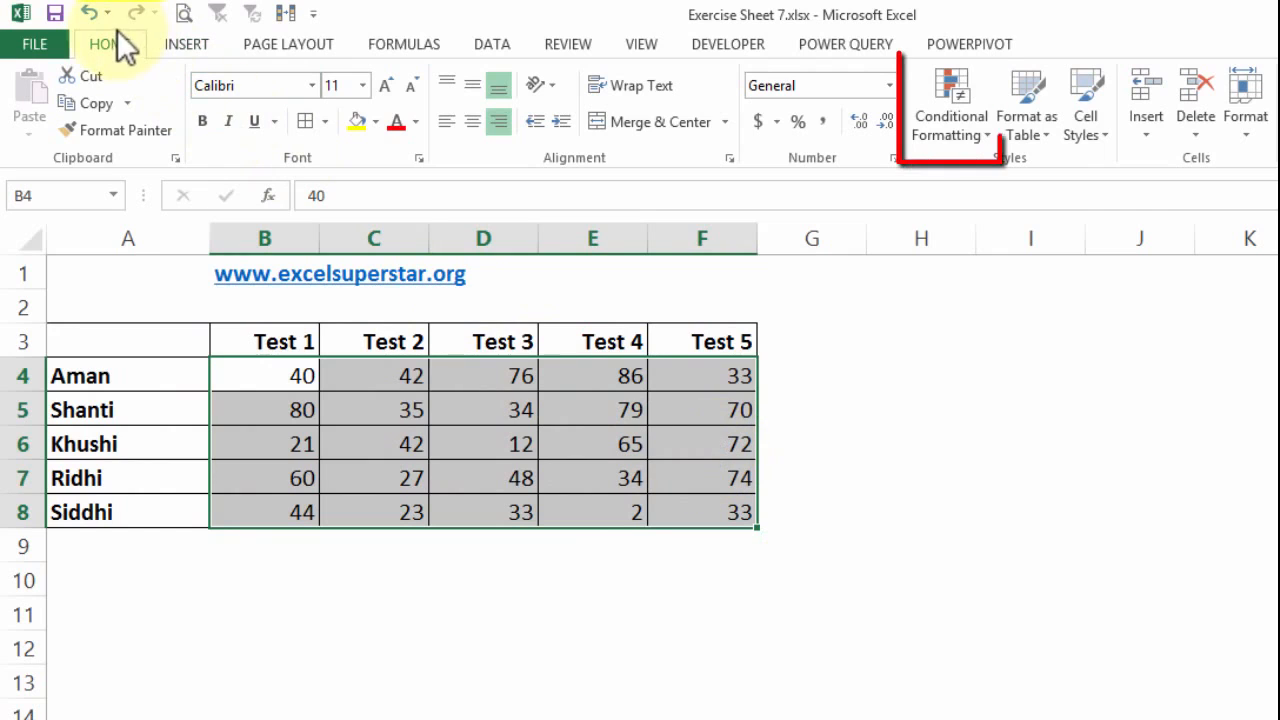
click(959, 109)
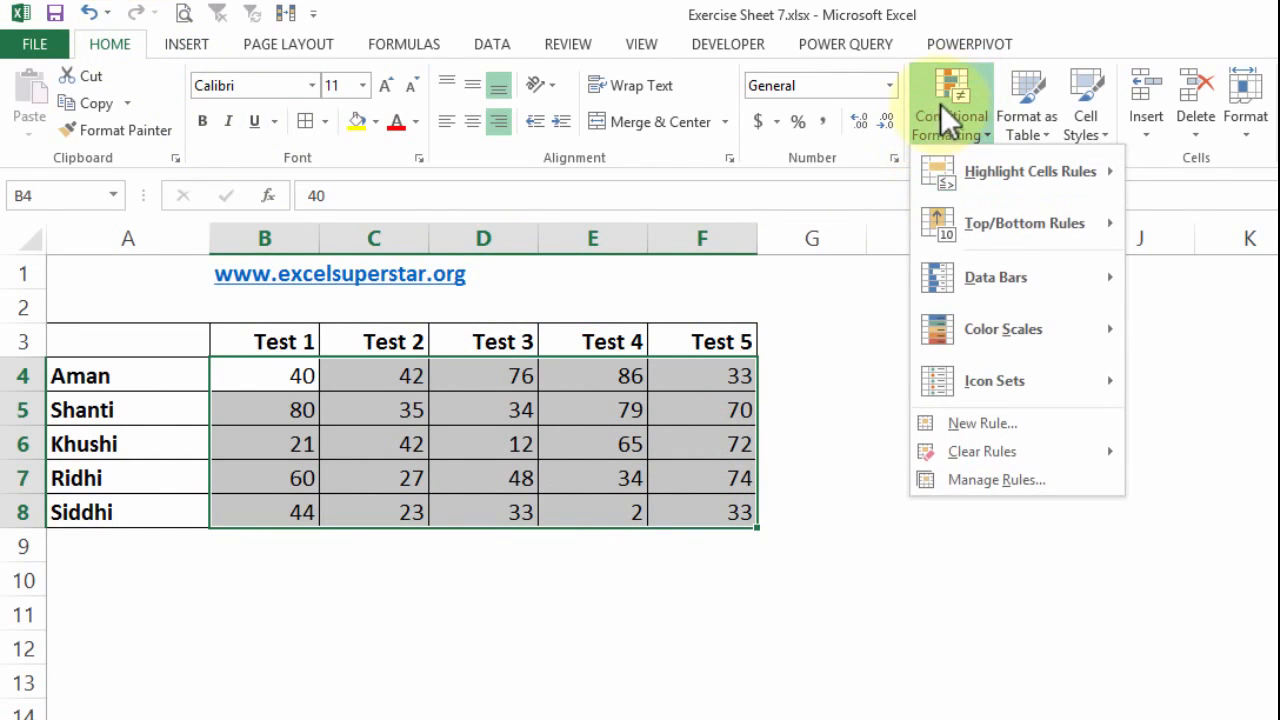
click(986, 416)
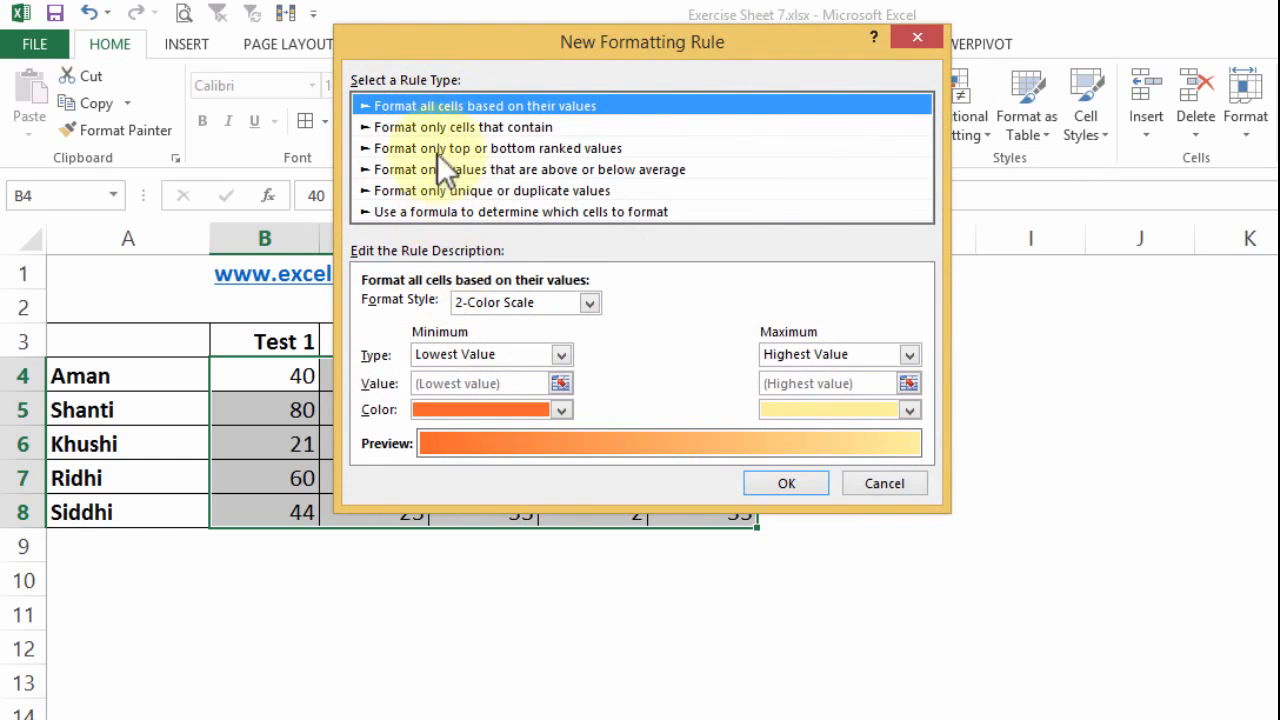
click(434, 127)
drag(476, 57, 770, 261)
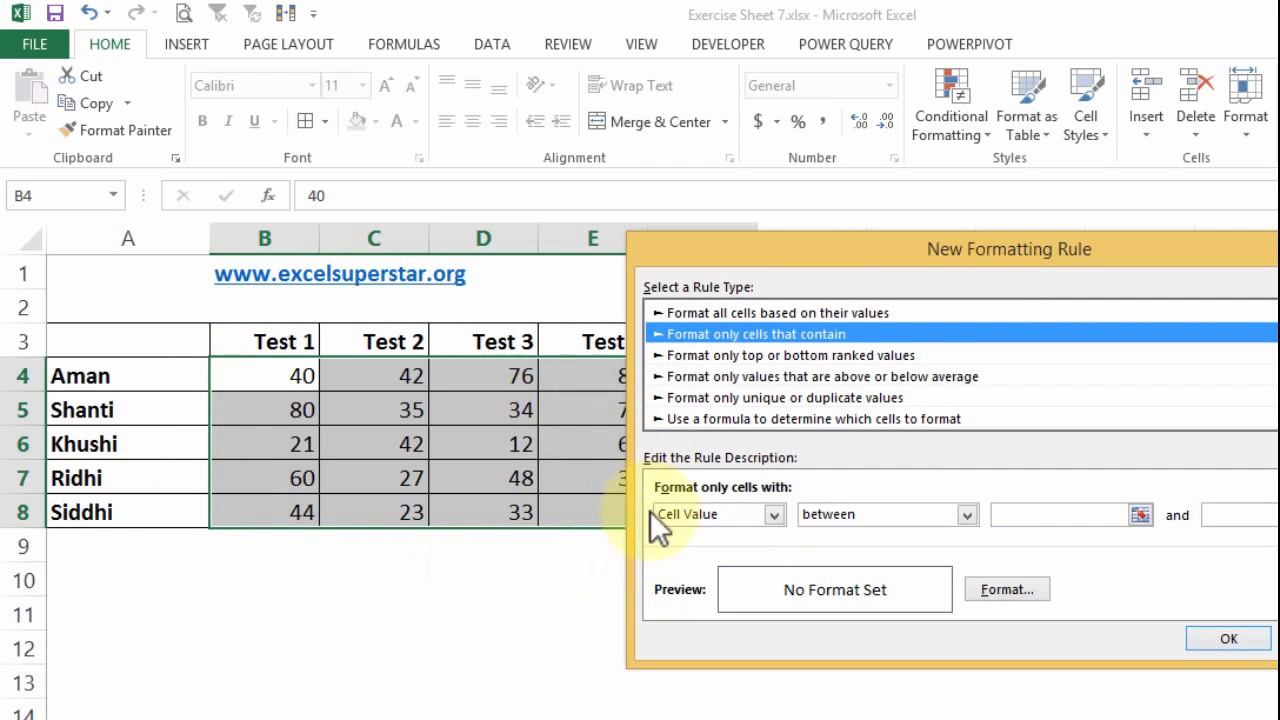
click(883, 512)
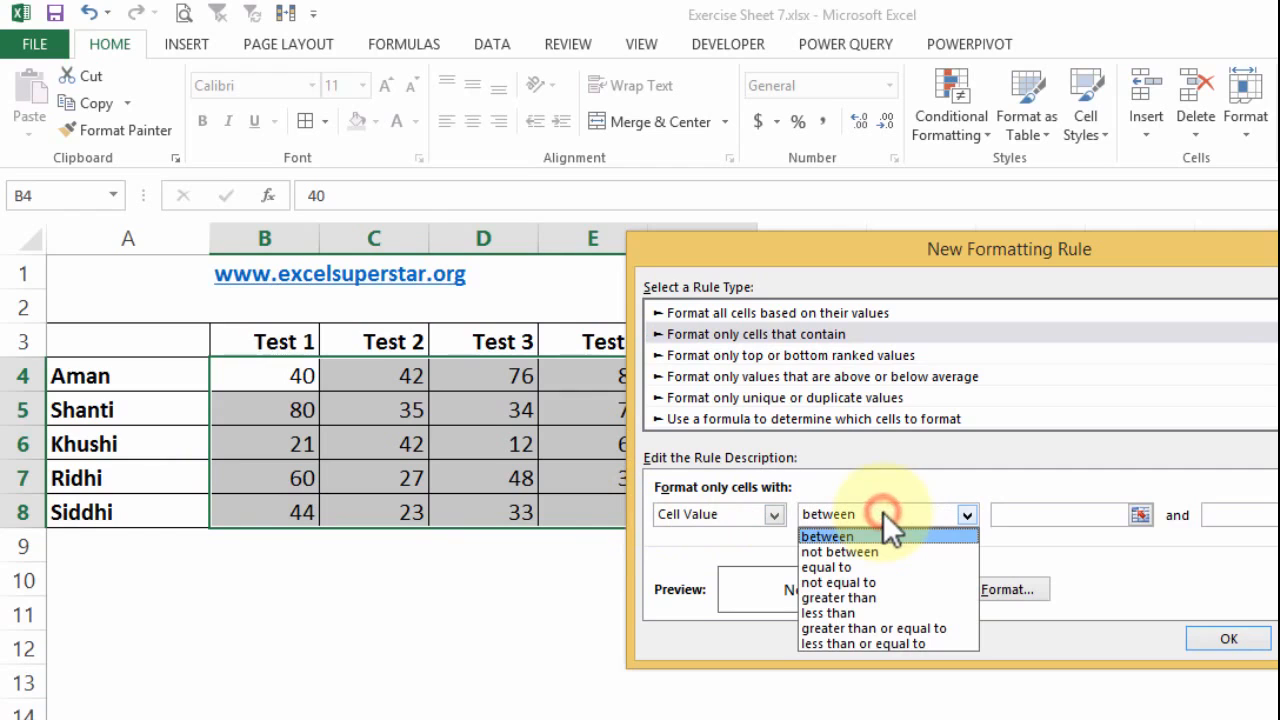
click(851, 614)
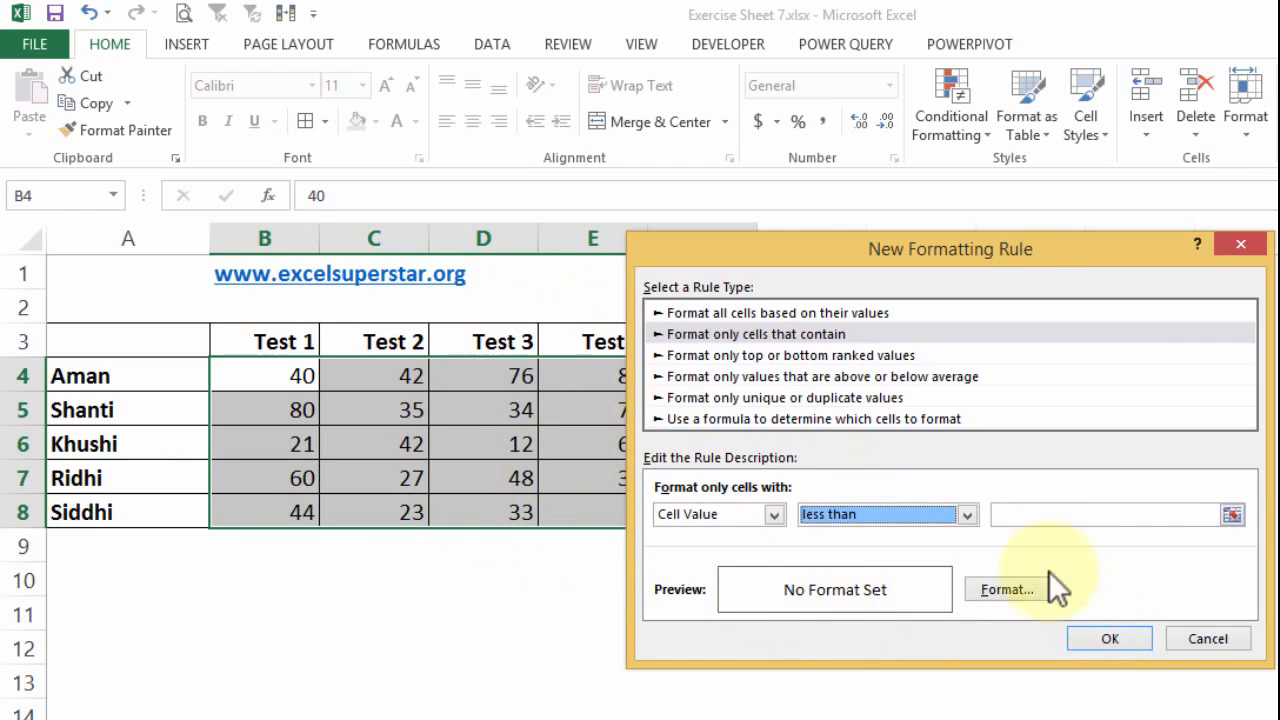
click(1024, 513)
text(40)
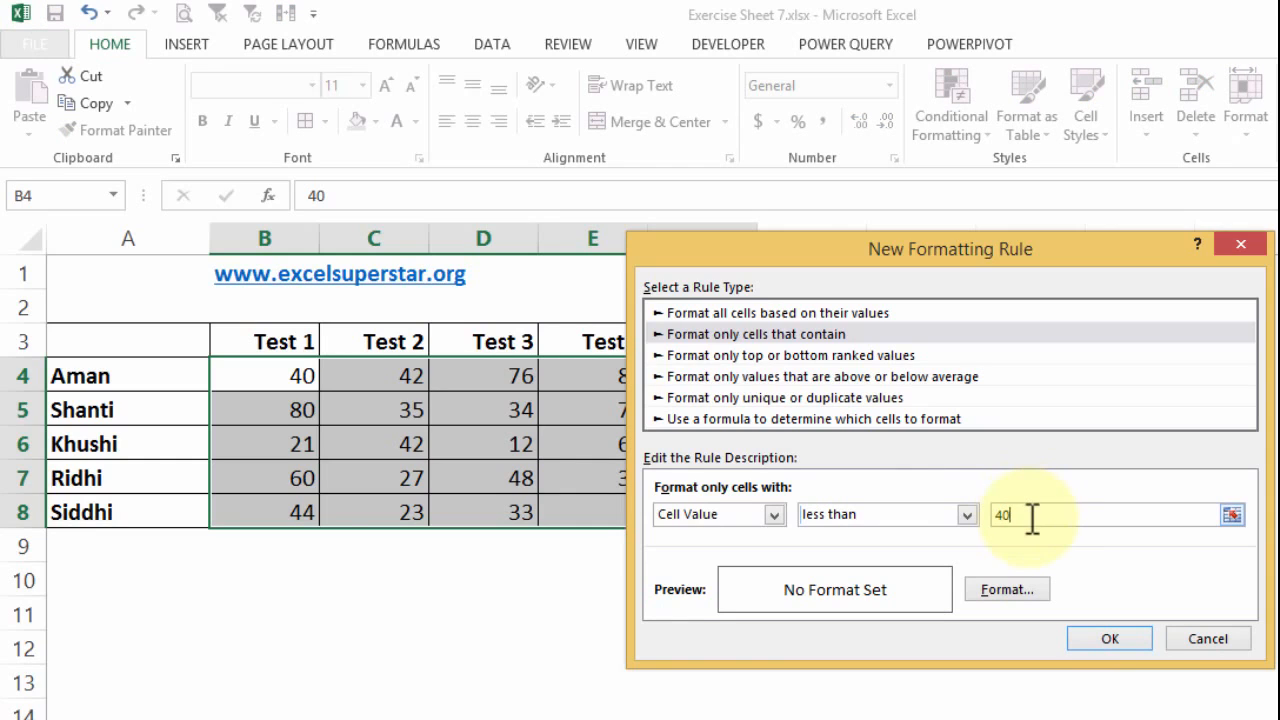
- Give the less-than-40 rule a red fill with bold white text and apply it to the scores
click(997, 585)
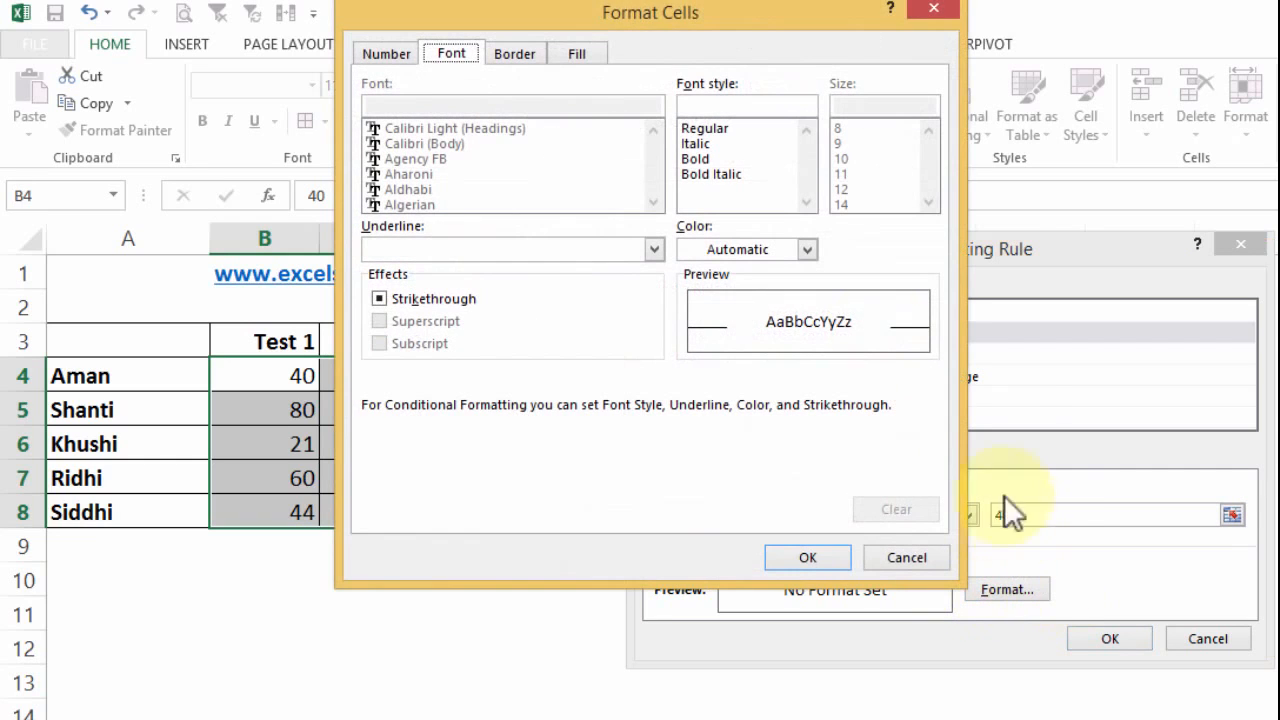
click(579, 53)
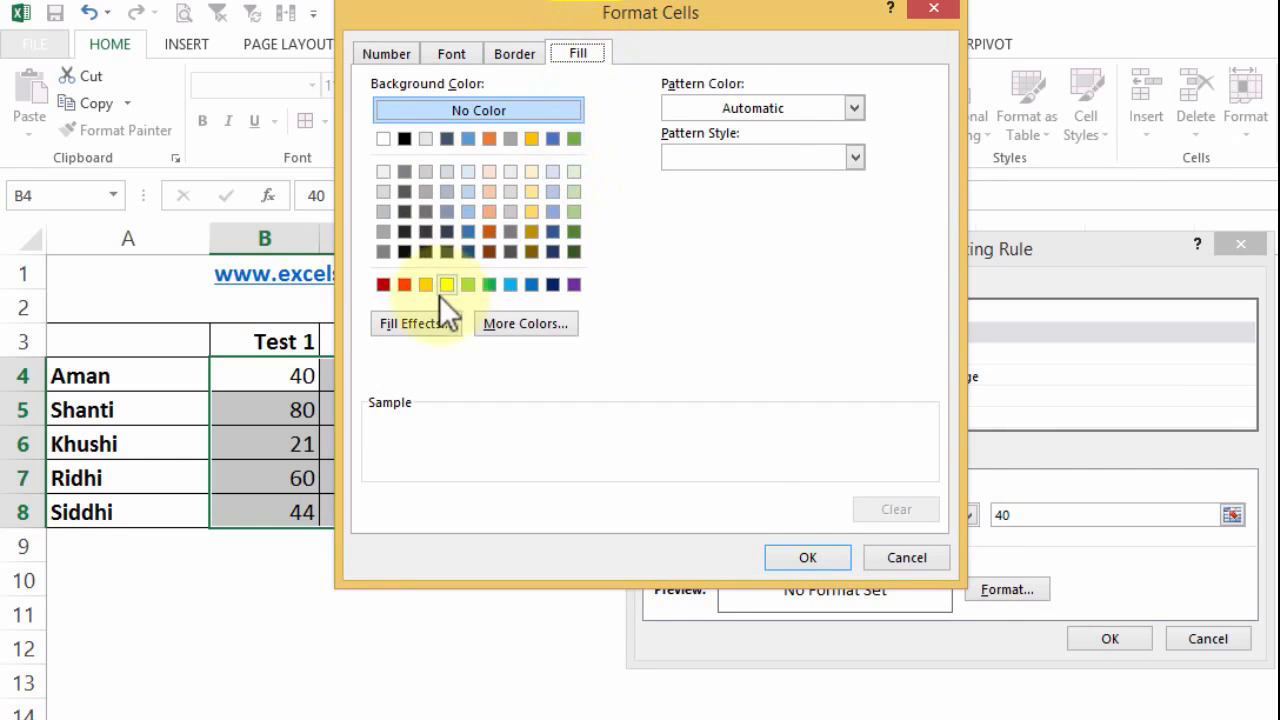
click(405, 285)
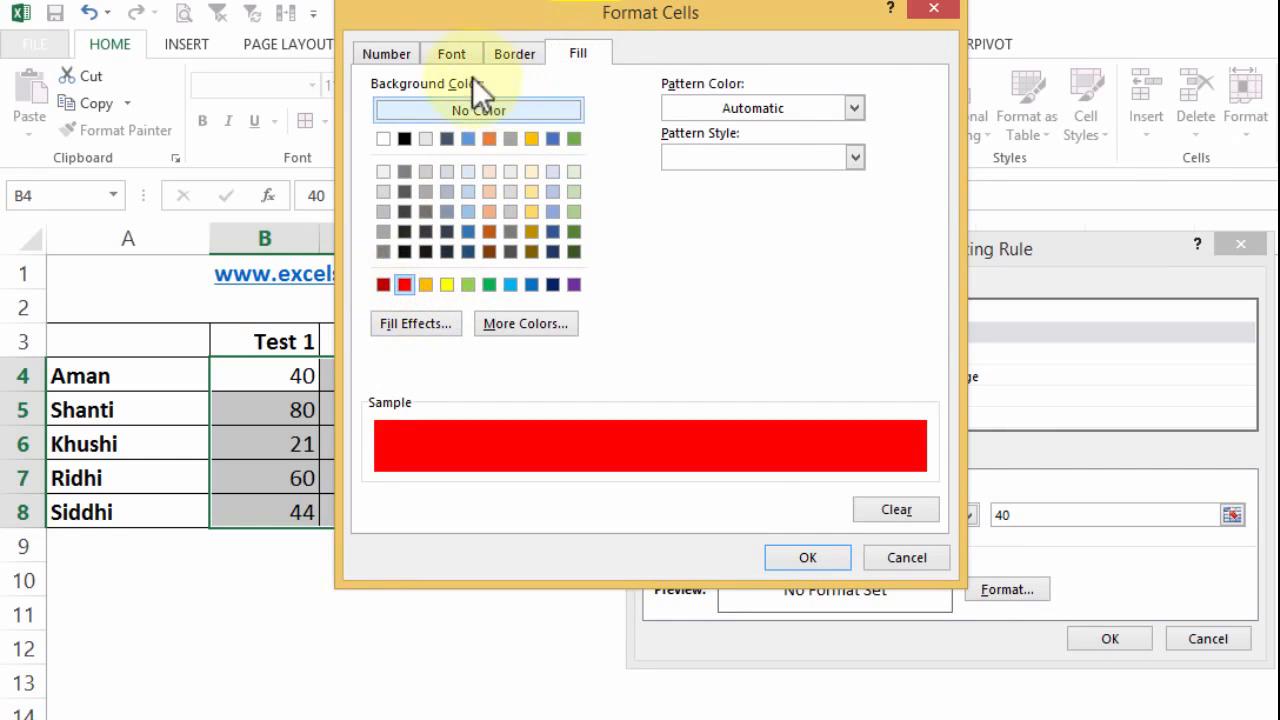
click(455, 55)
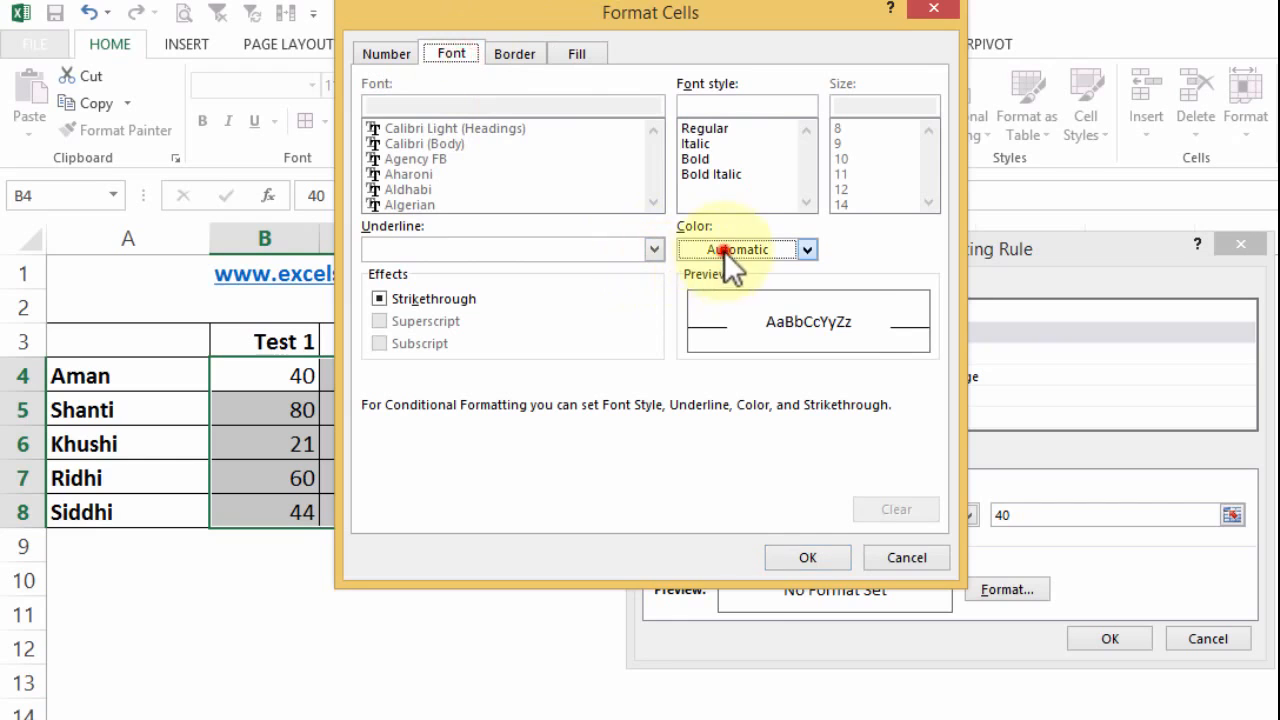
click(724, 250)
click(689, 329)
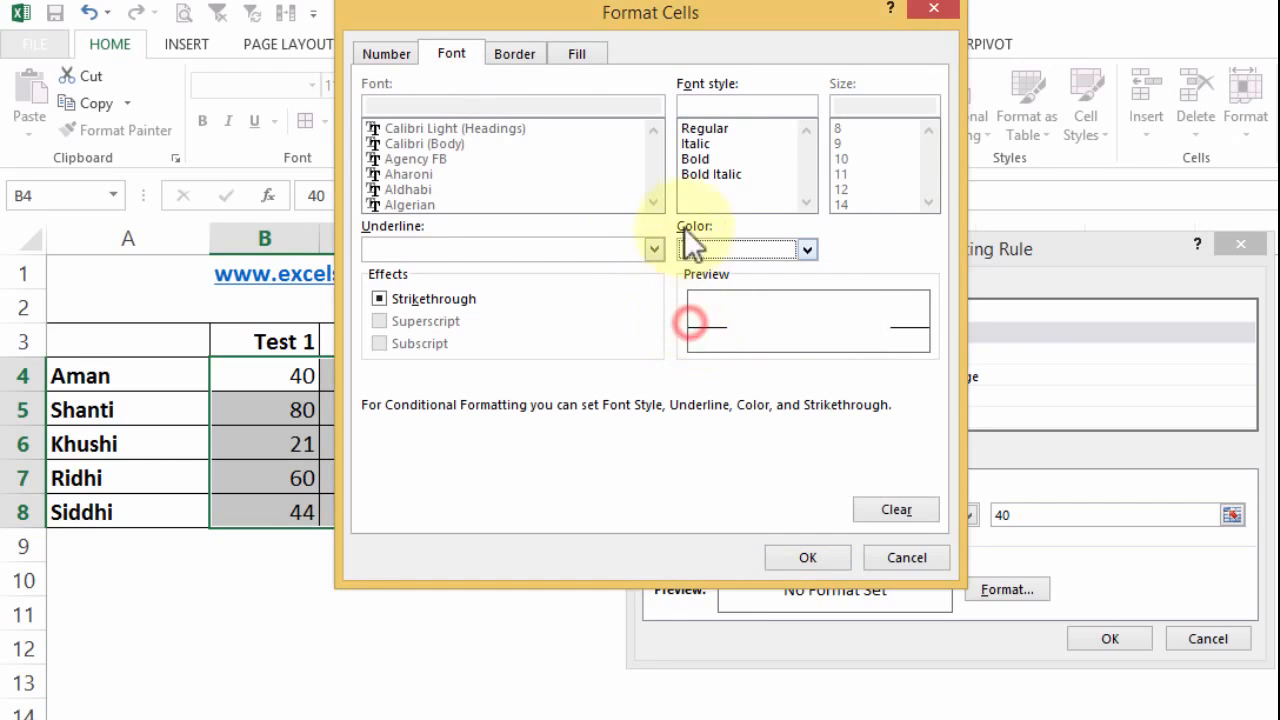
click(694, 158)
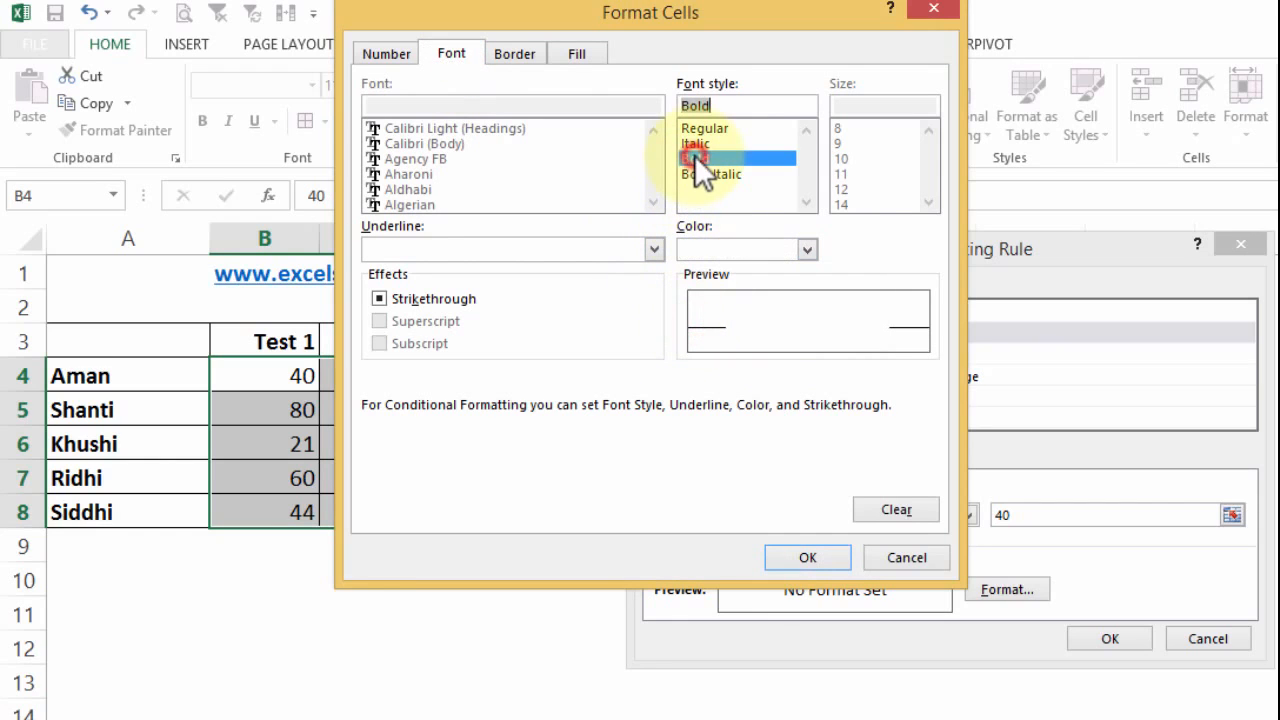
click(803, 557)
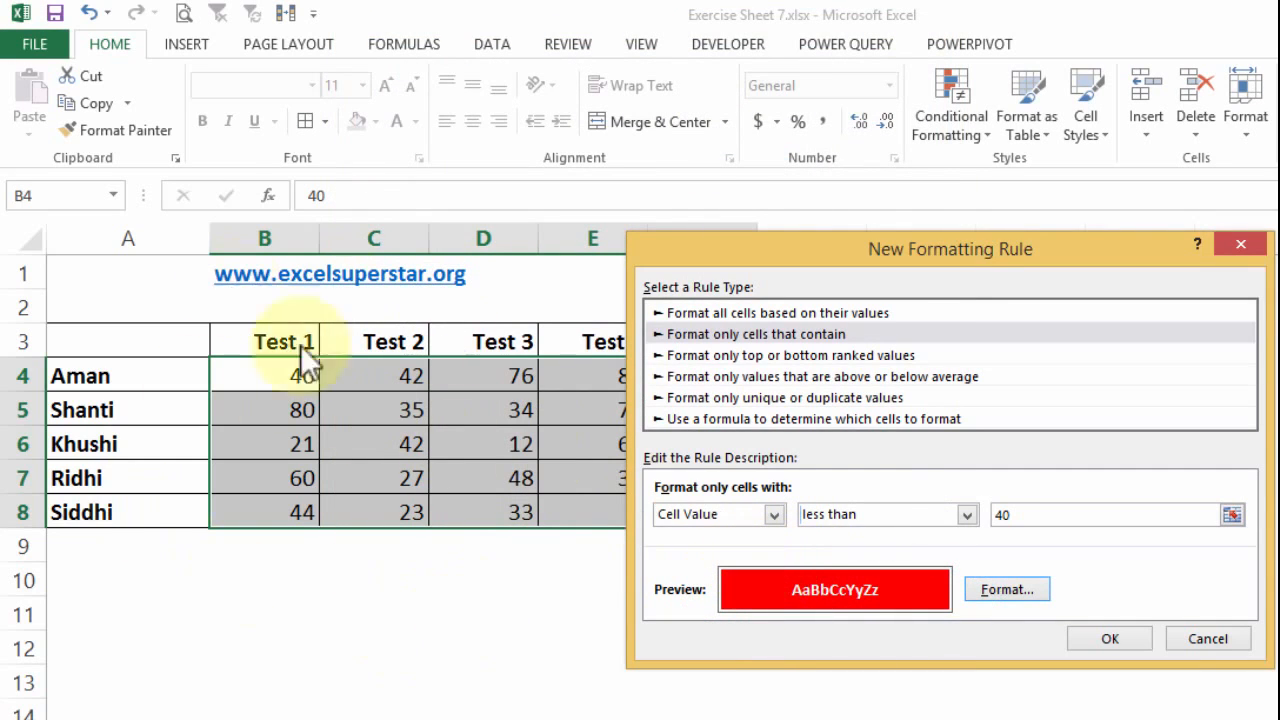
click(1119, 637)
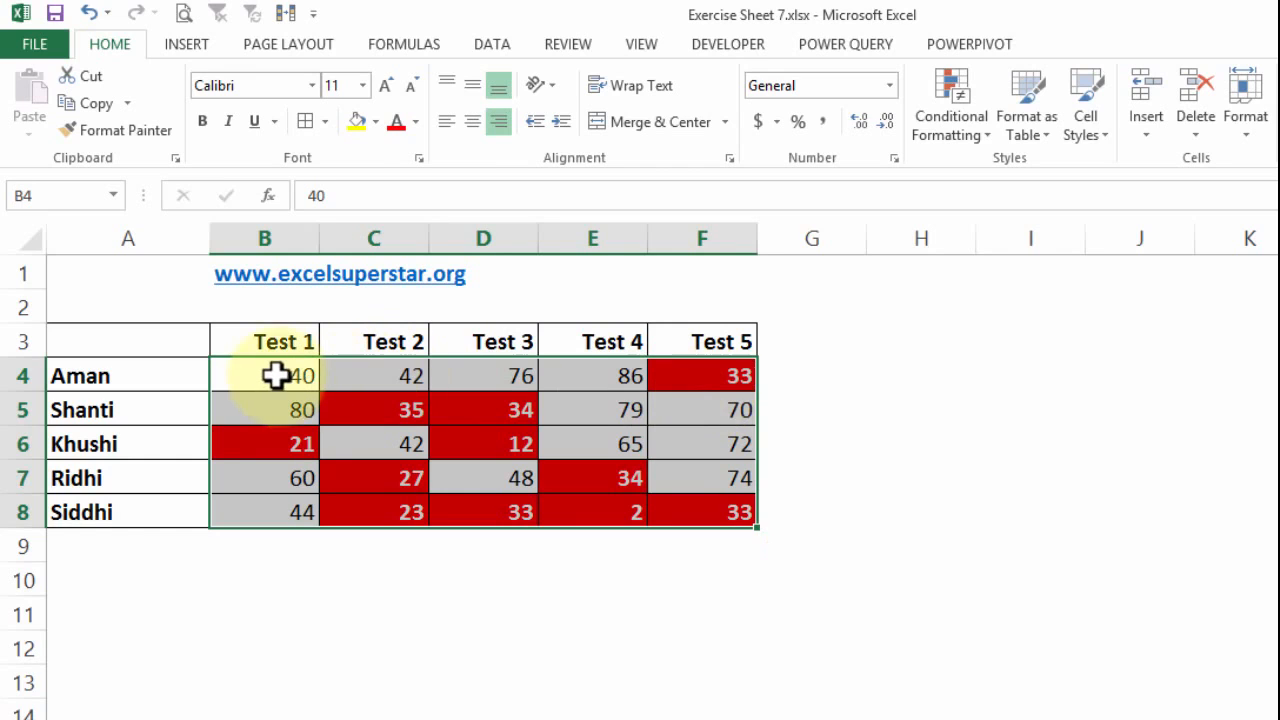
- Create a second conditional formatting rule for B4:F8 that targets cell values greater than or equal to 70
drag(277, 375, 690, 498)
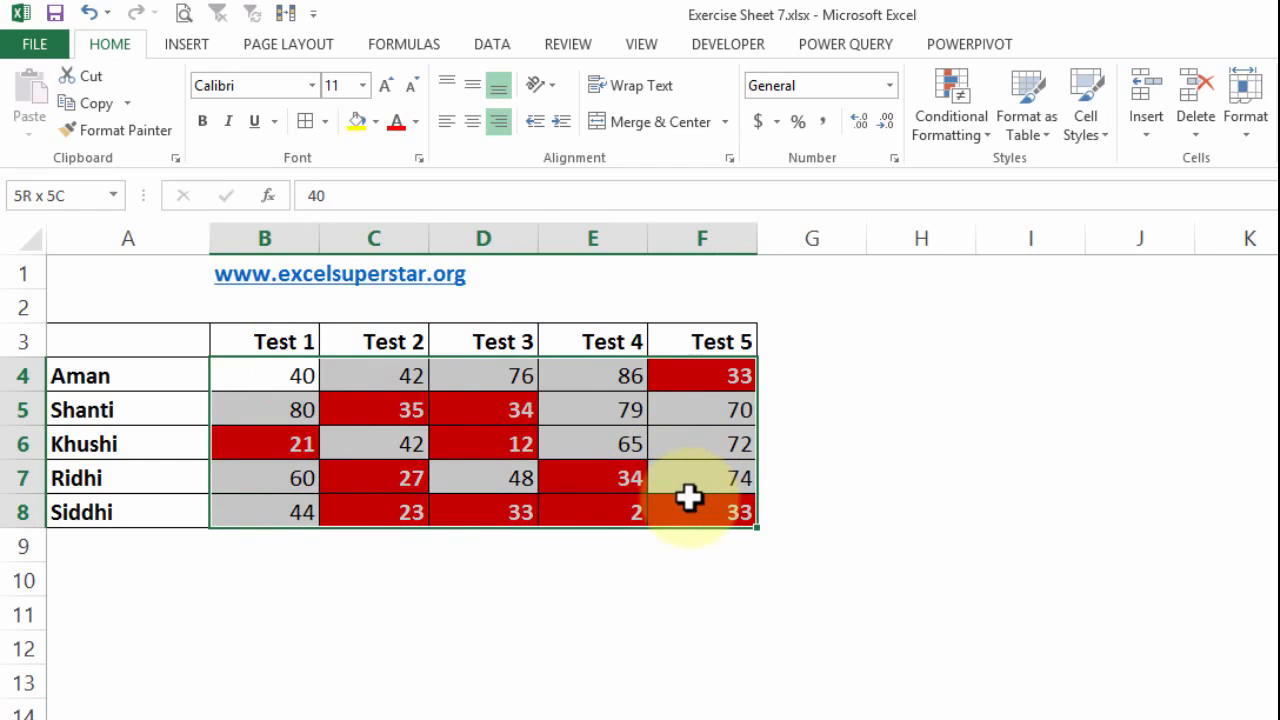
click(947, 123)
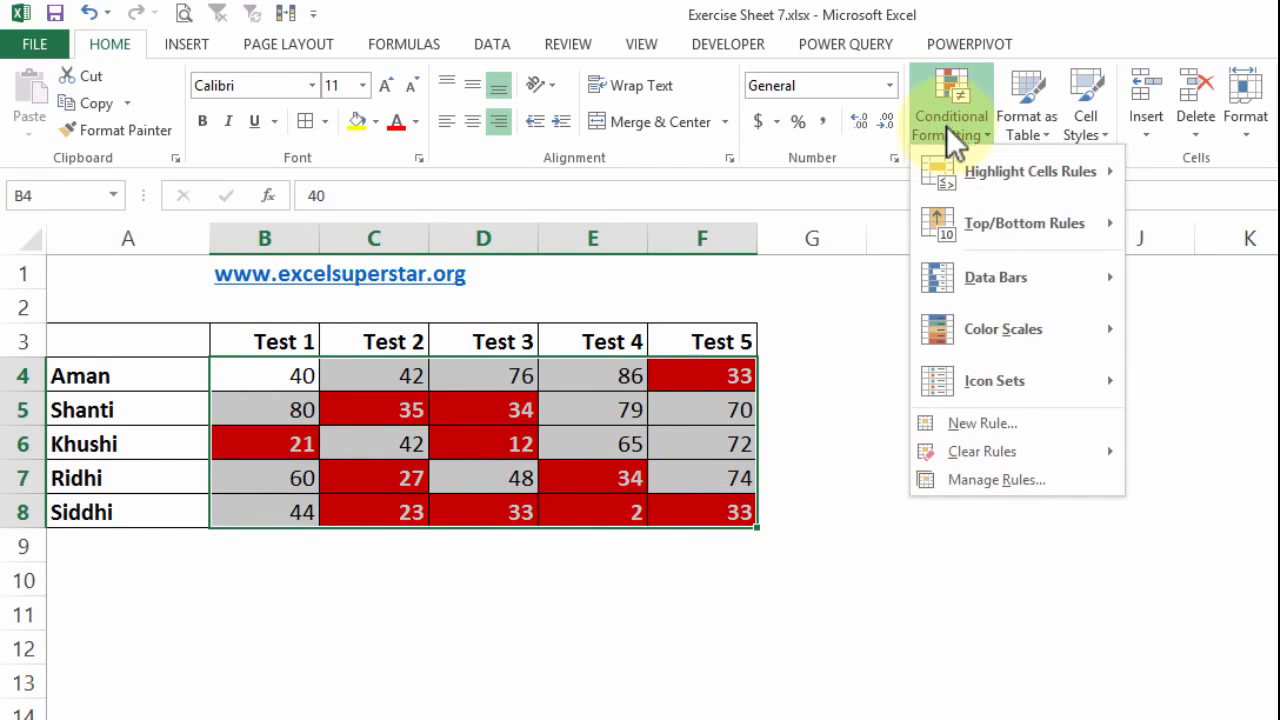
click(990, 420)
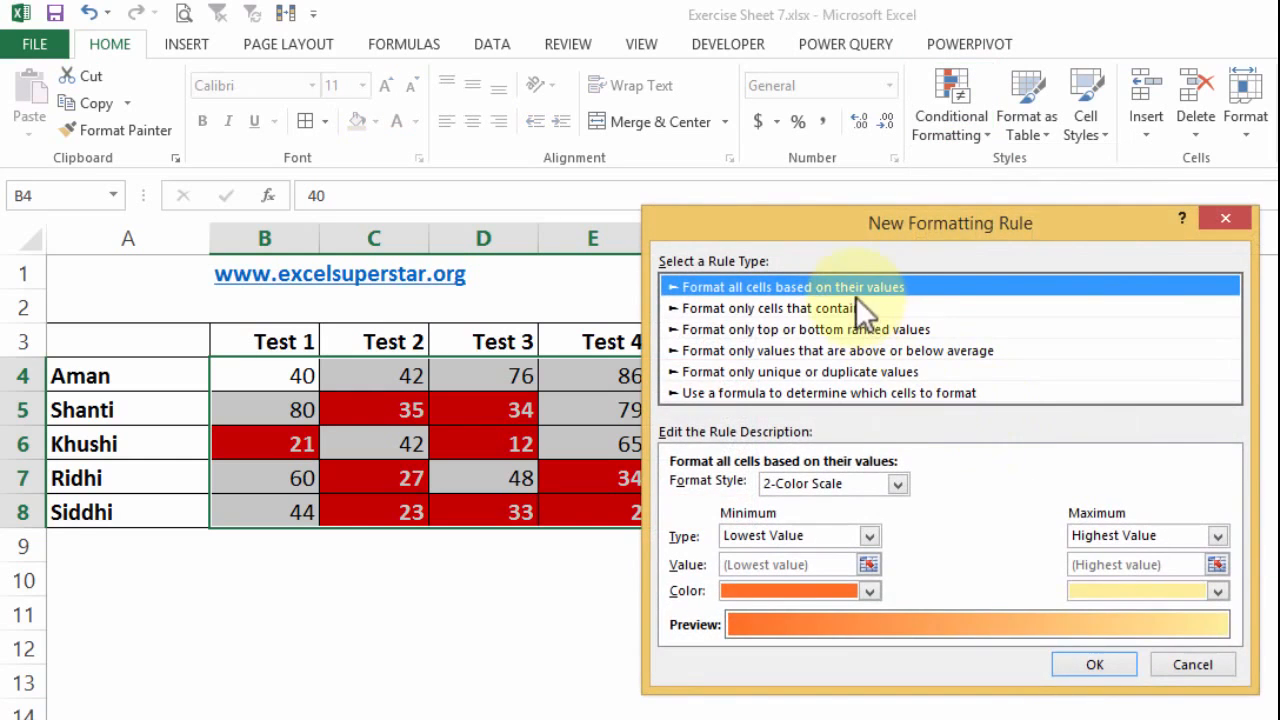
click(832, 308)
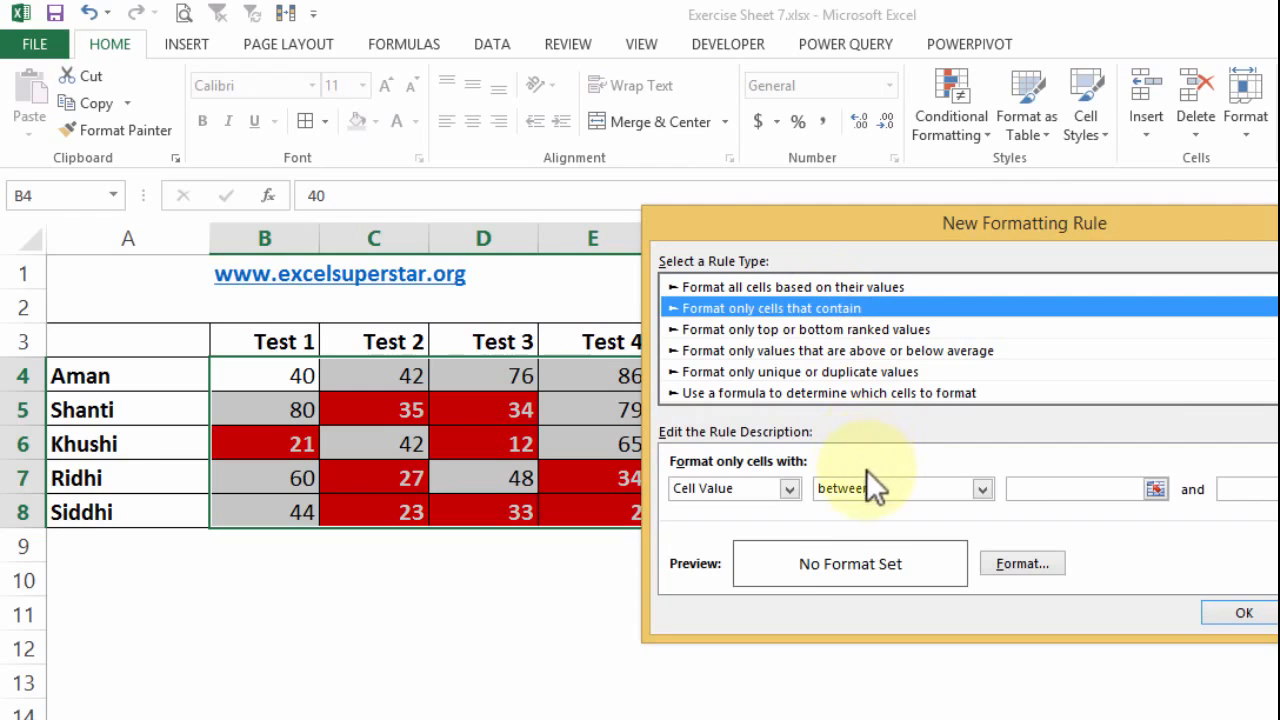
click(832, 492)
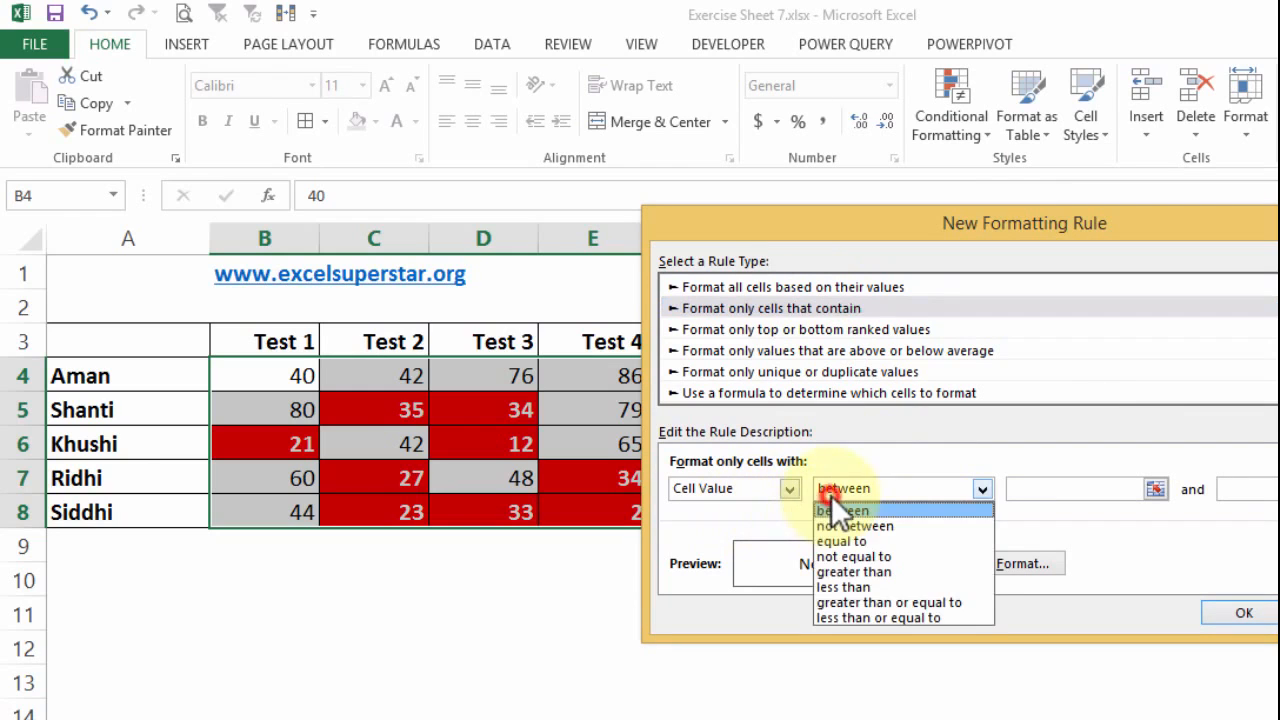
click(907, 601)
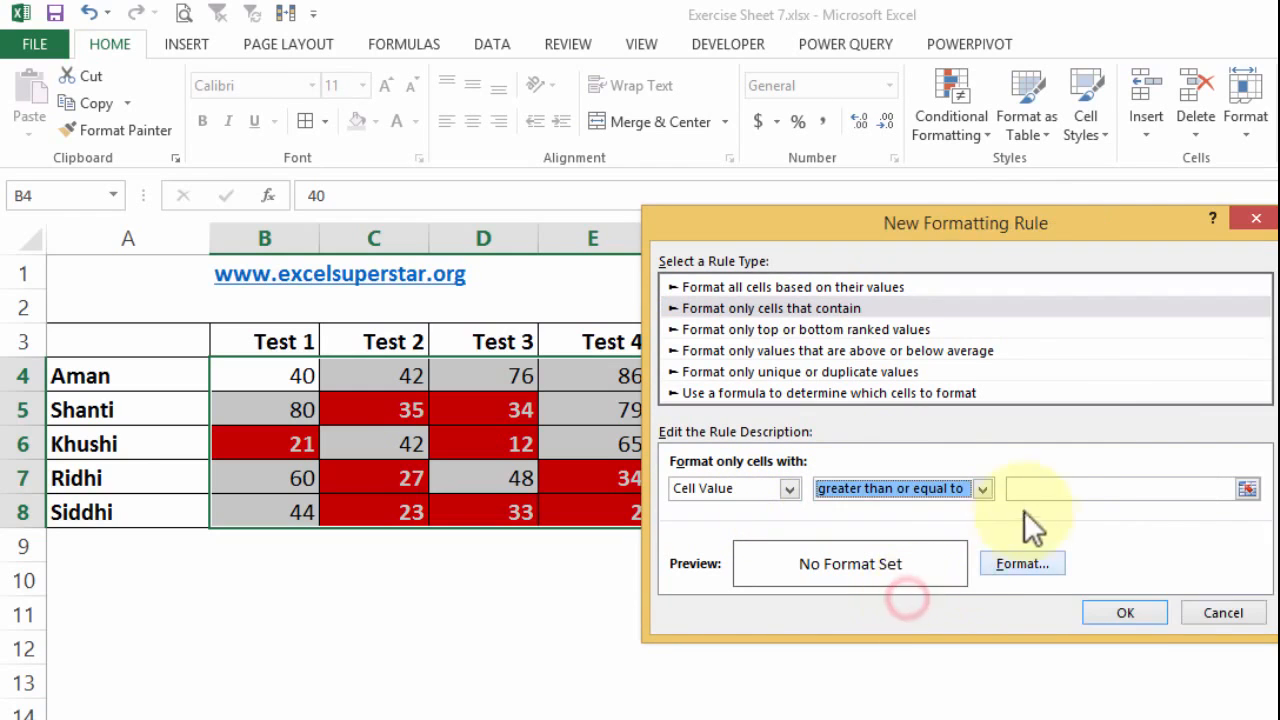
click(1013, 500)
text(70)
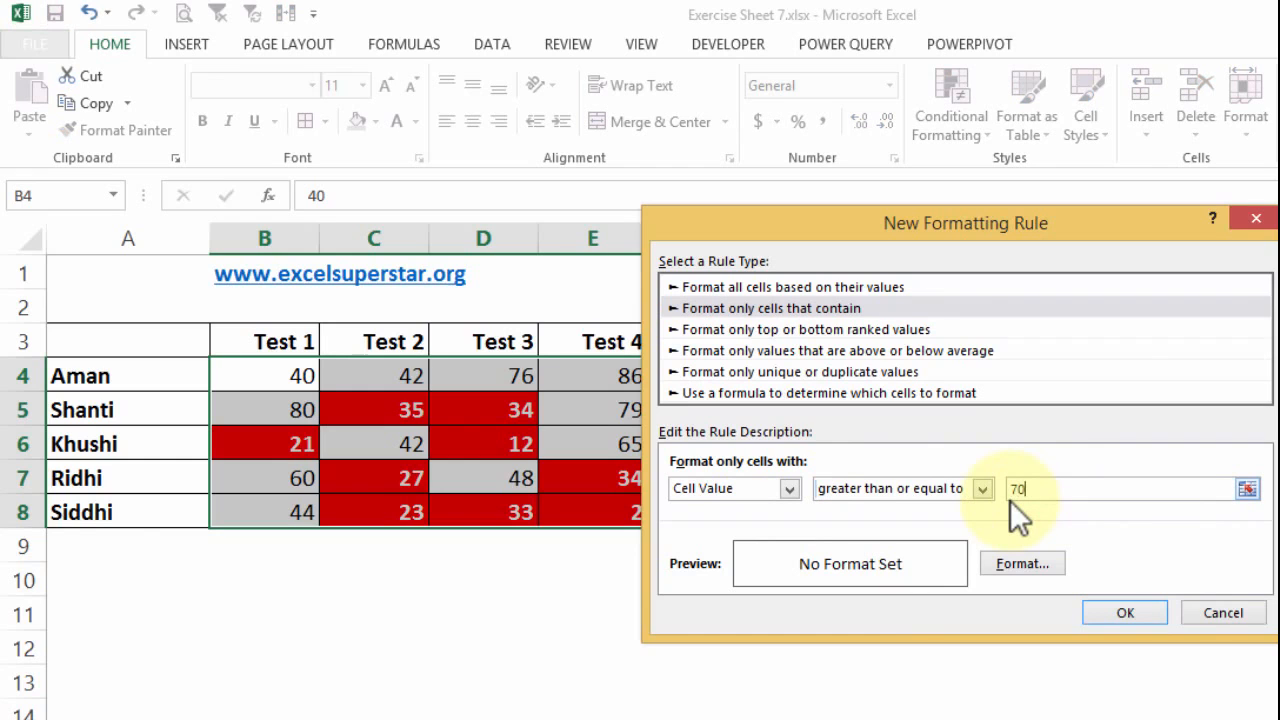
- Give the 70-and-above rule a green fill with bold white text and apply it to the scores
drag(886, 223, 1048, 108)
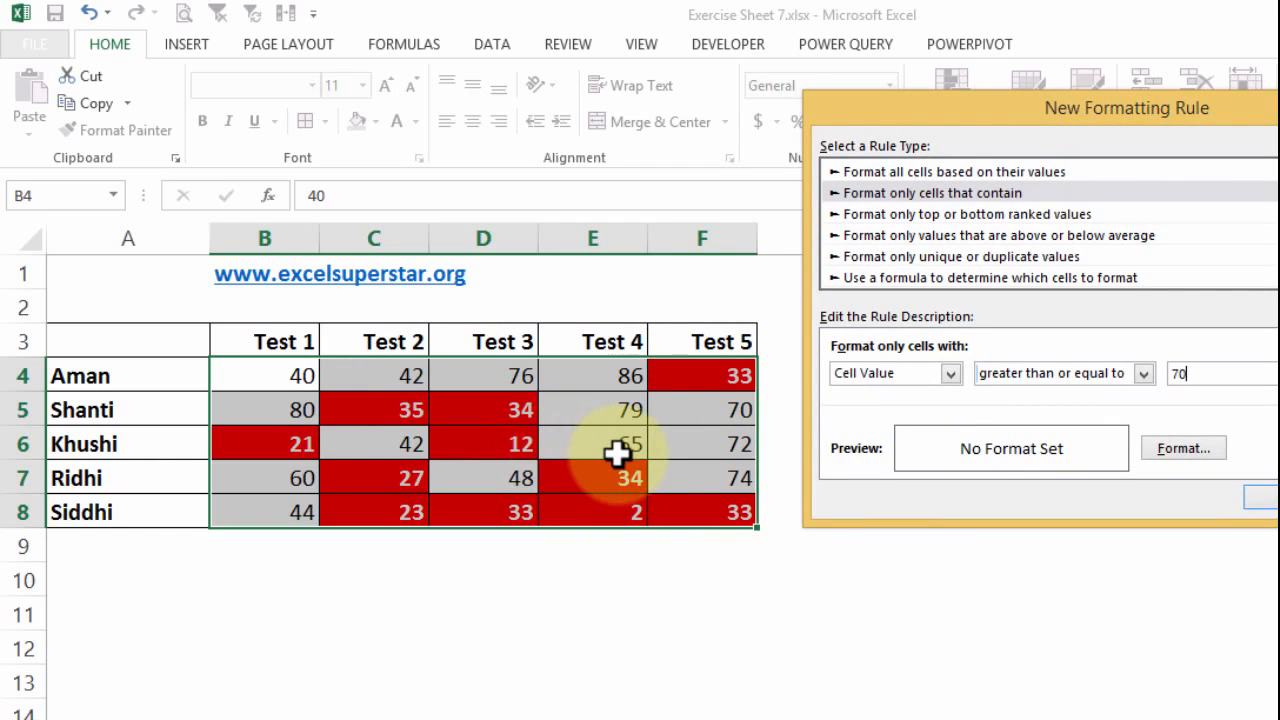
click(1184, 446)
click(886, 167)
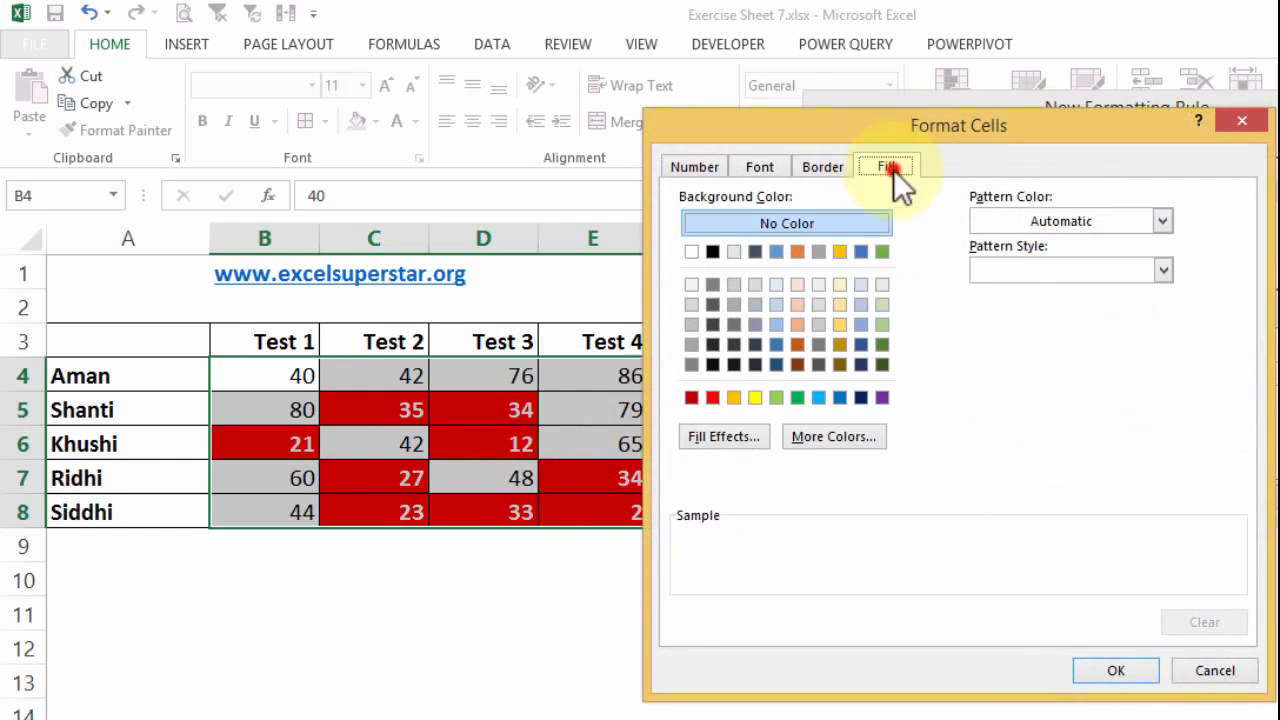
click(796, 398)
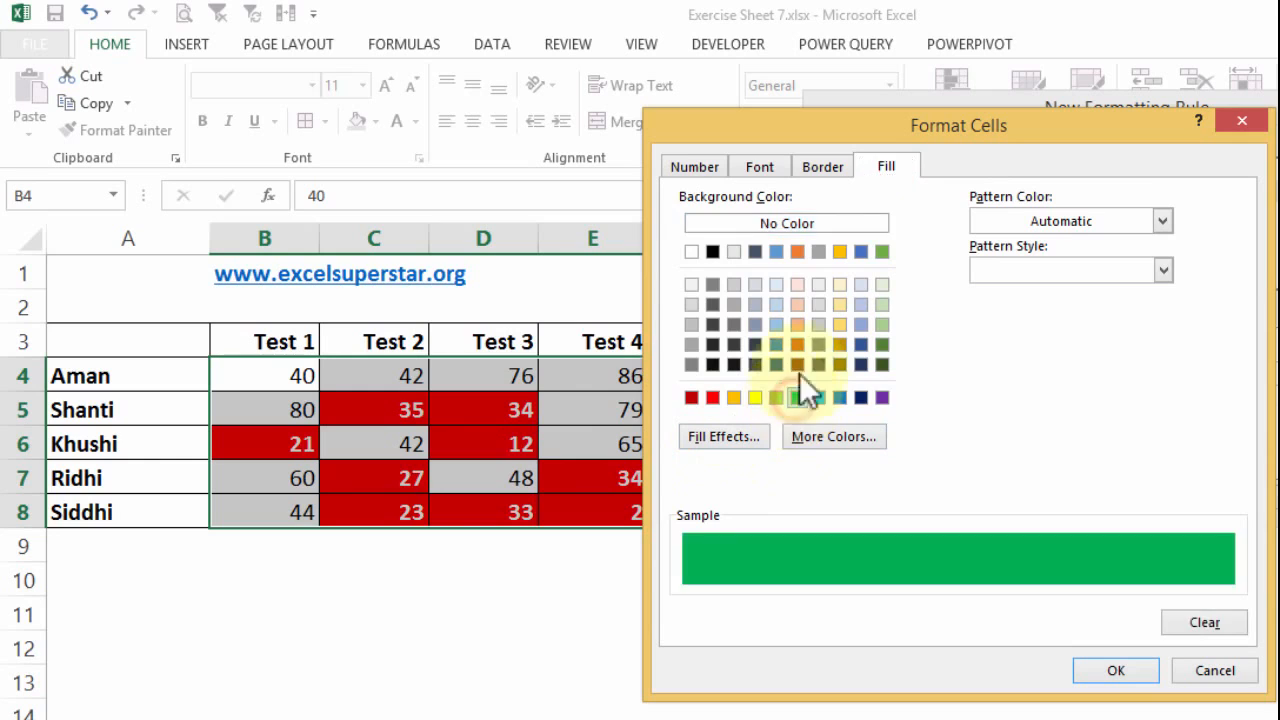
click(759, 167)
click(1108, 362)
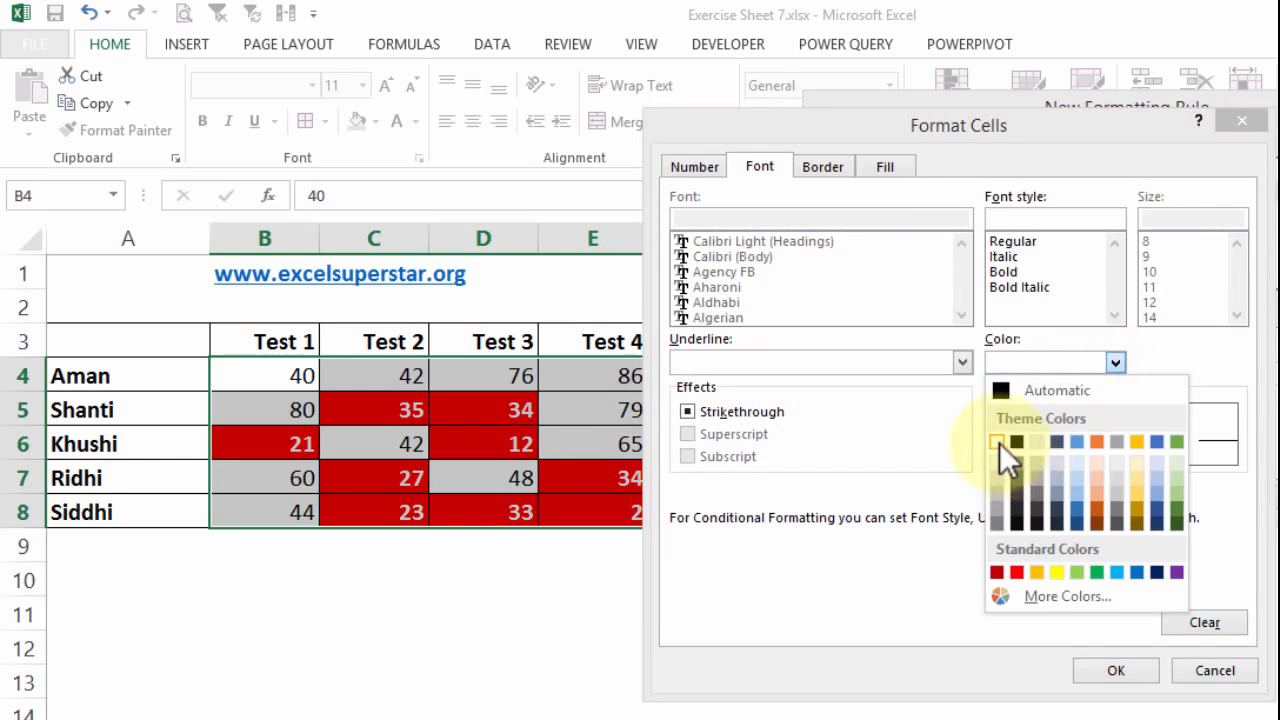
click(999, 442)
click(1019, 271)
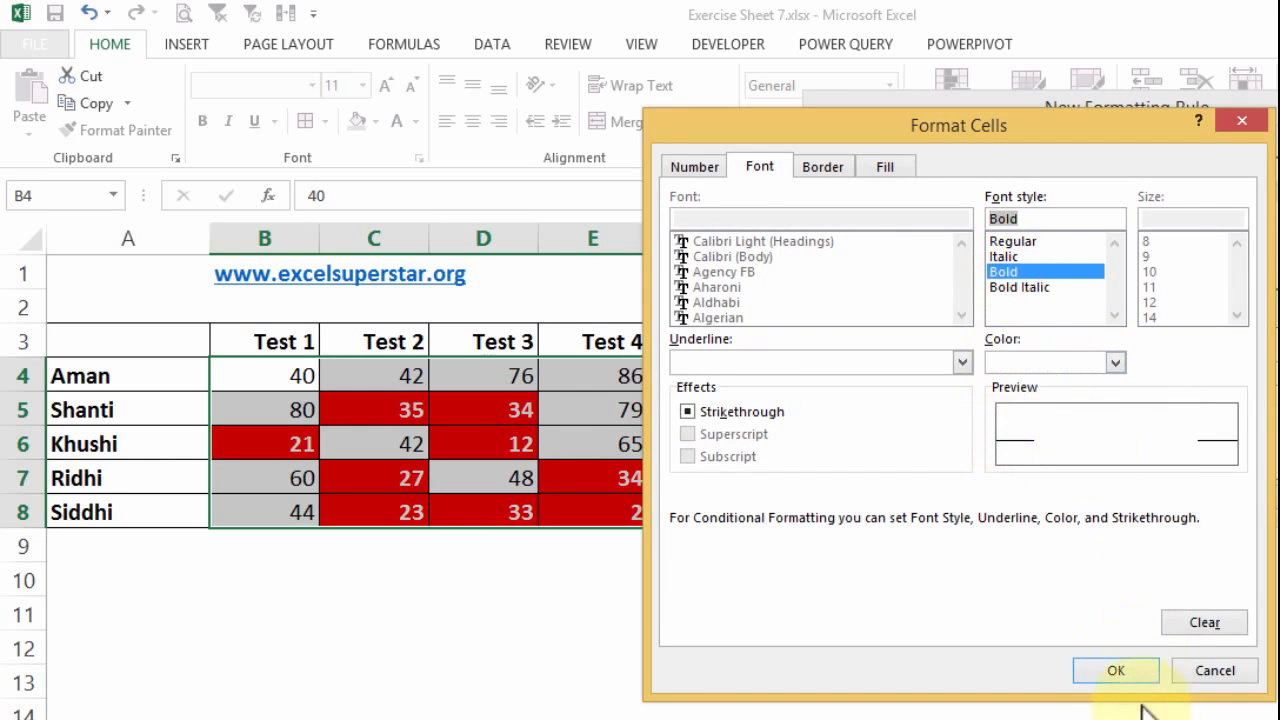
click(1118, 670)
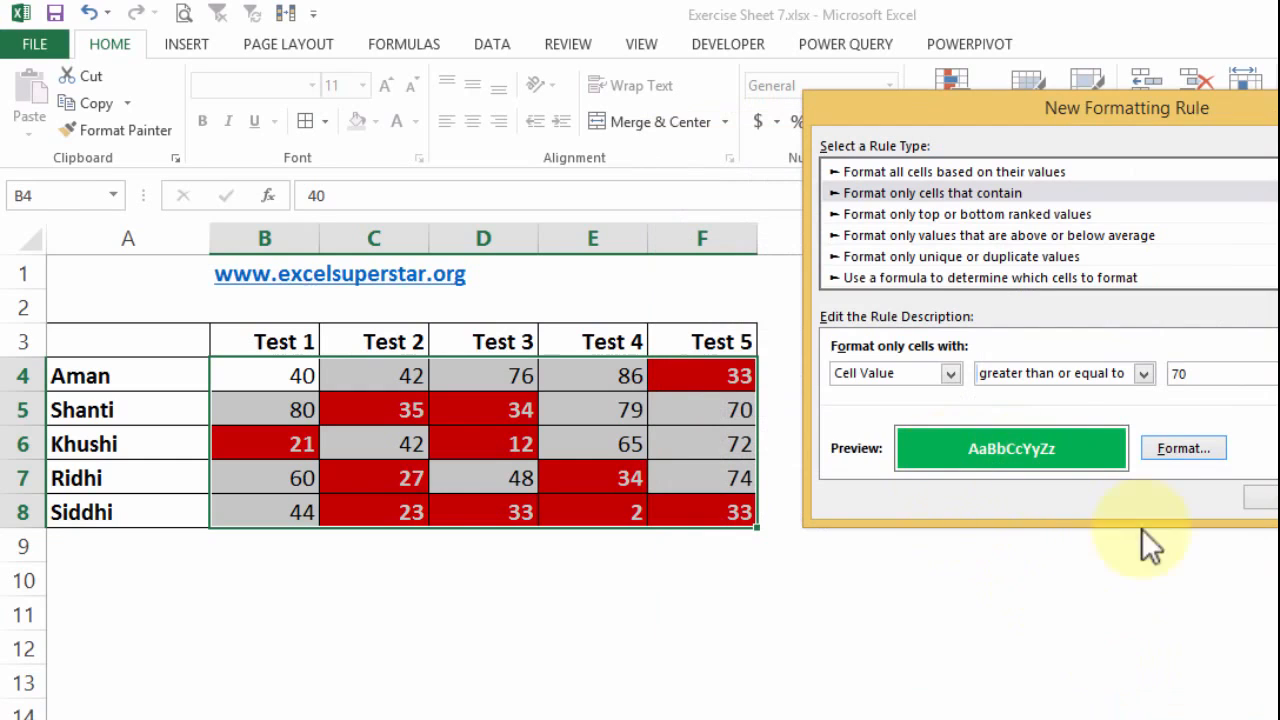
click(1266, 500)
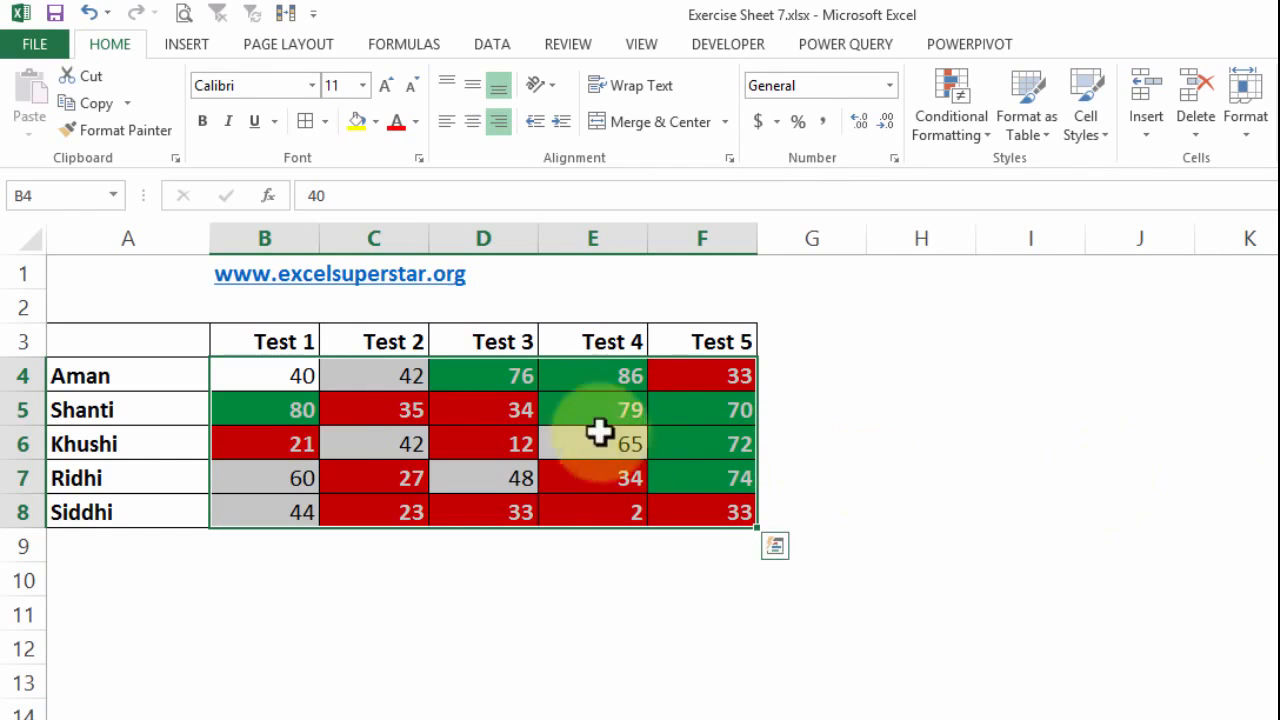
click(11, 375)
drag(11, 375, 11, 393)
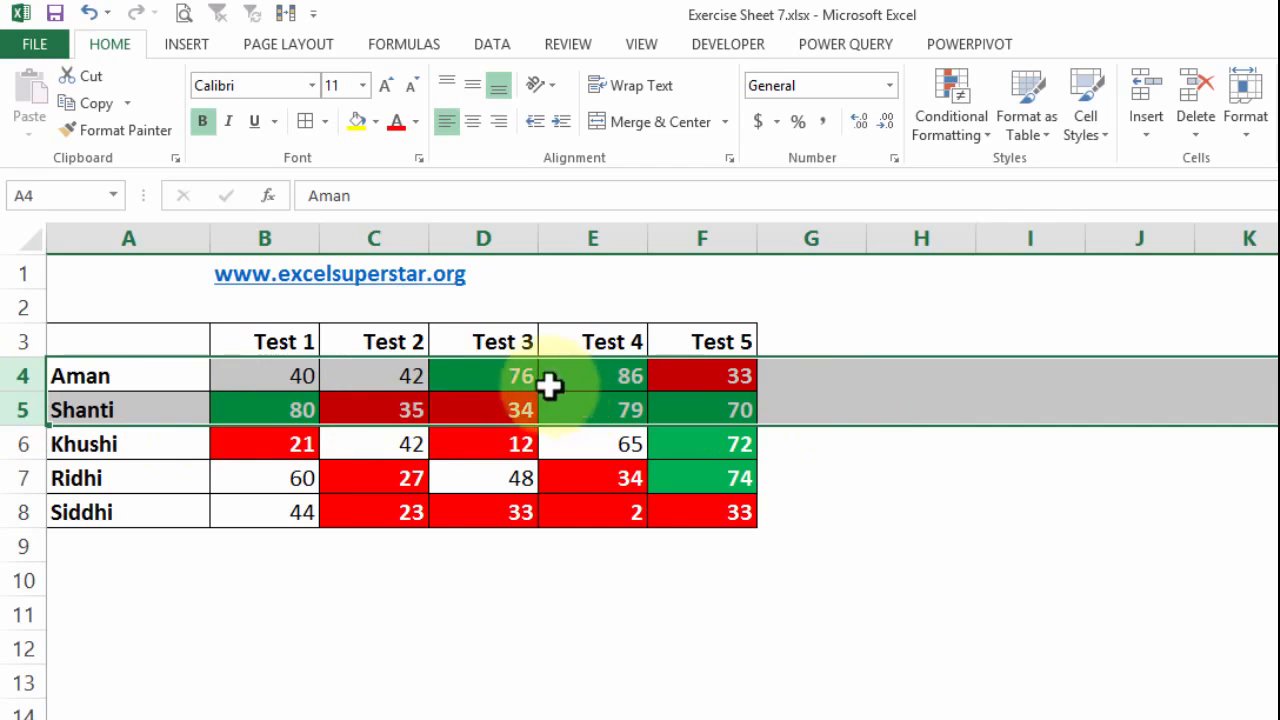
drag(525, 379, 621, 382)
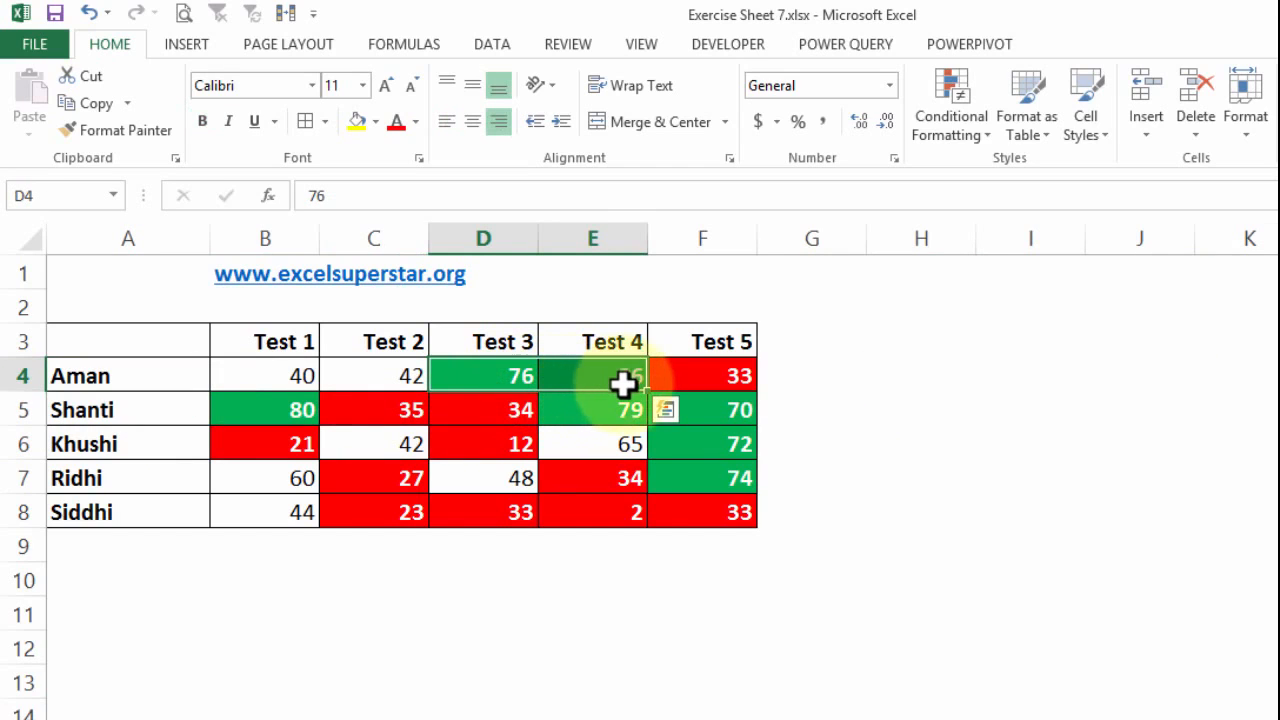
click(488, 401)
drag(488, 401, 410, 405)
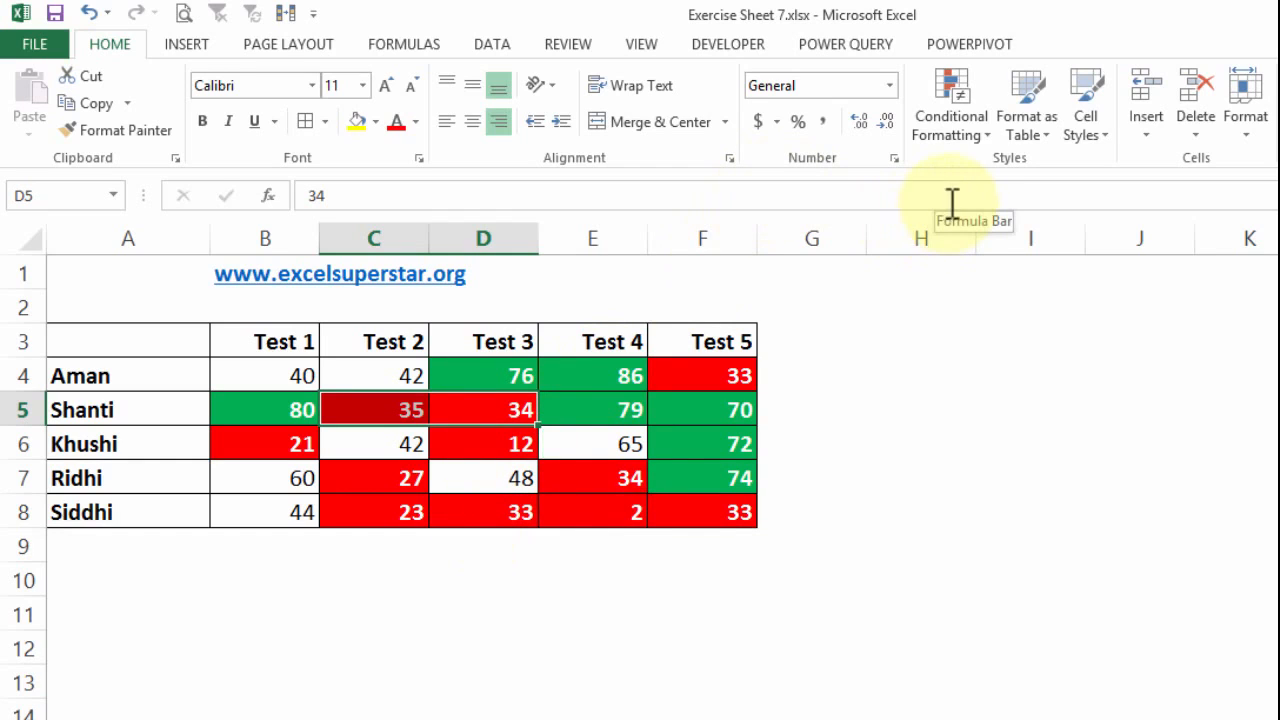
- Show the conditional formatting rules for this worksheet in the rules manager and select the less-than-40 rule
click(958, 129)
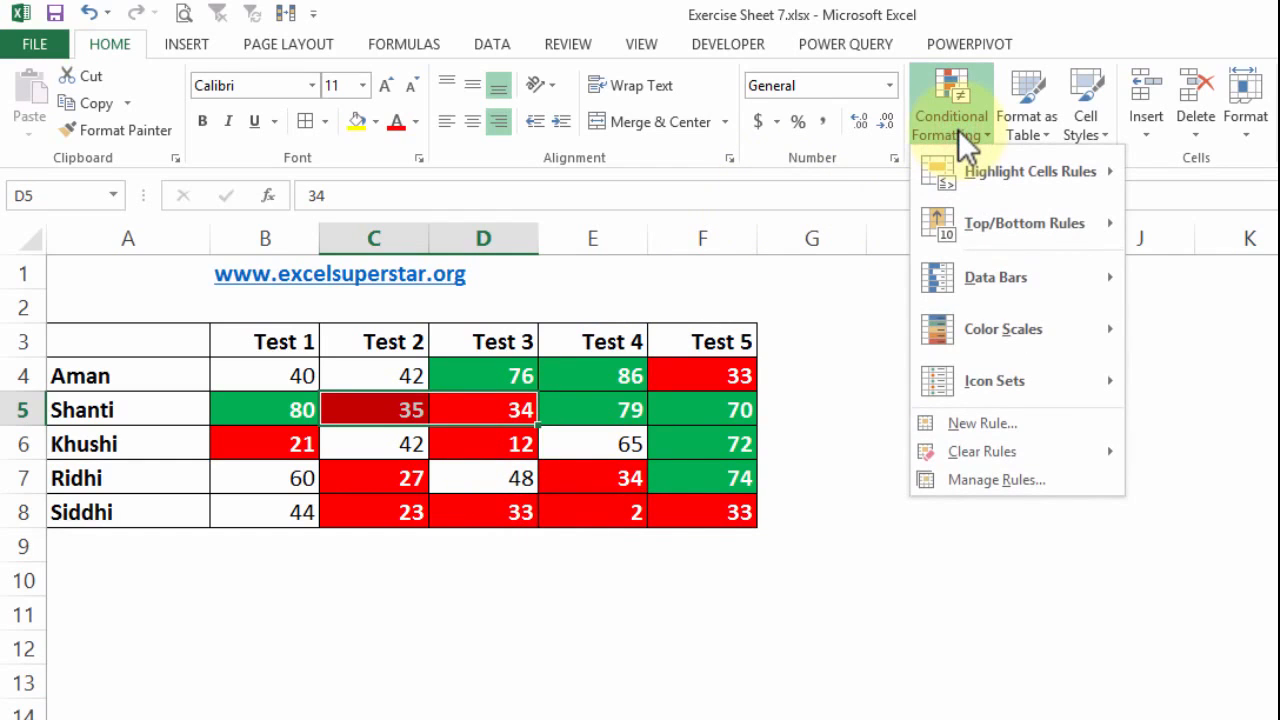
mouse_move(1034, 451)
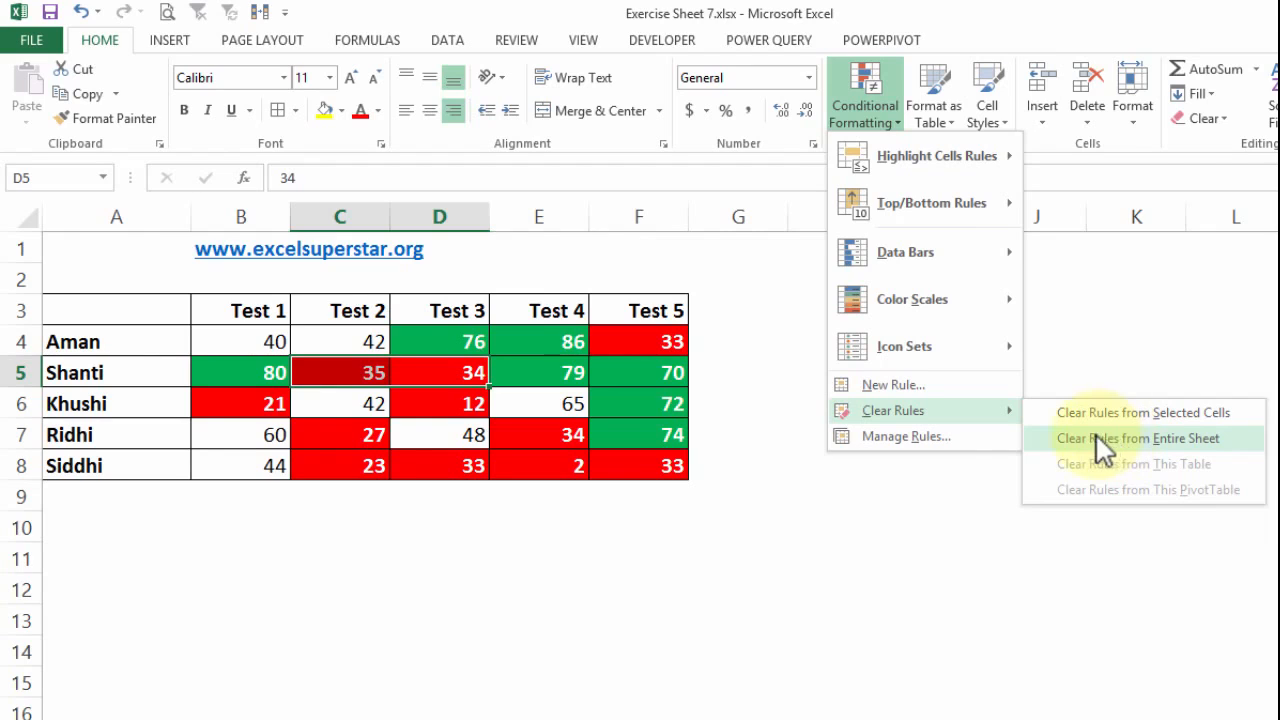
click(895, 437)
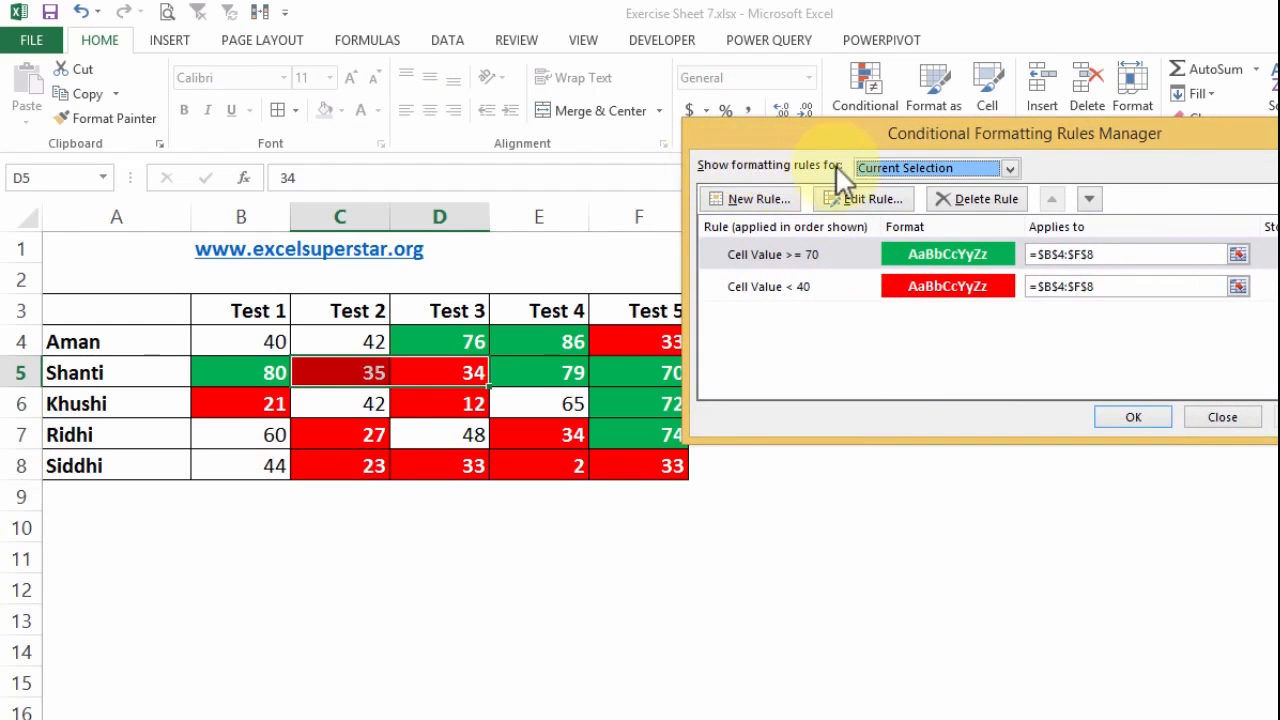
click(925, 168)
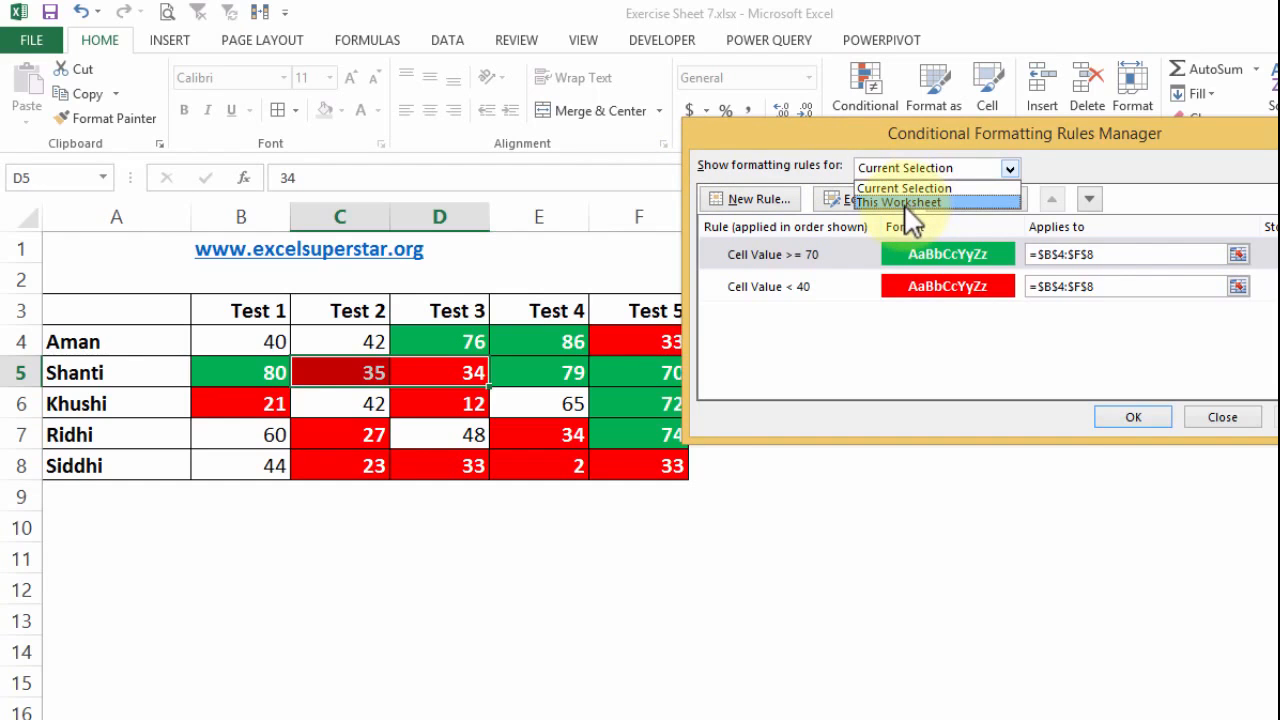
click(902, 203)
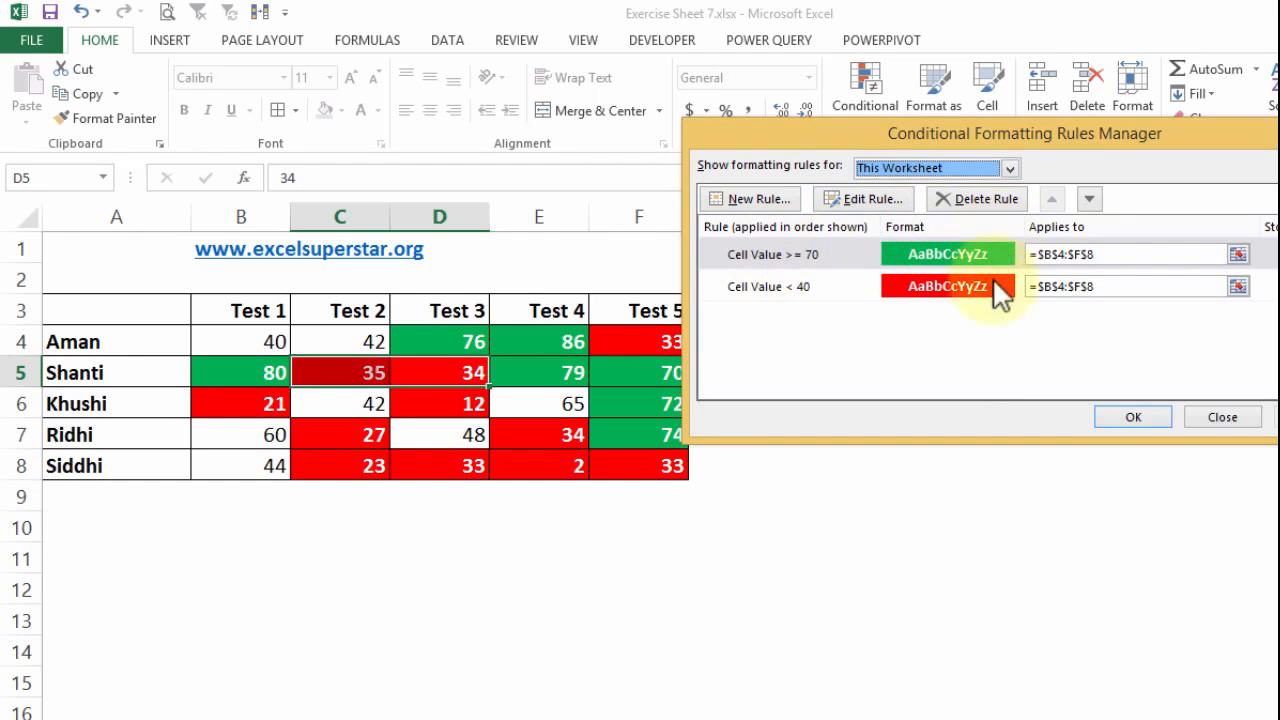
click(820, 255)
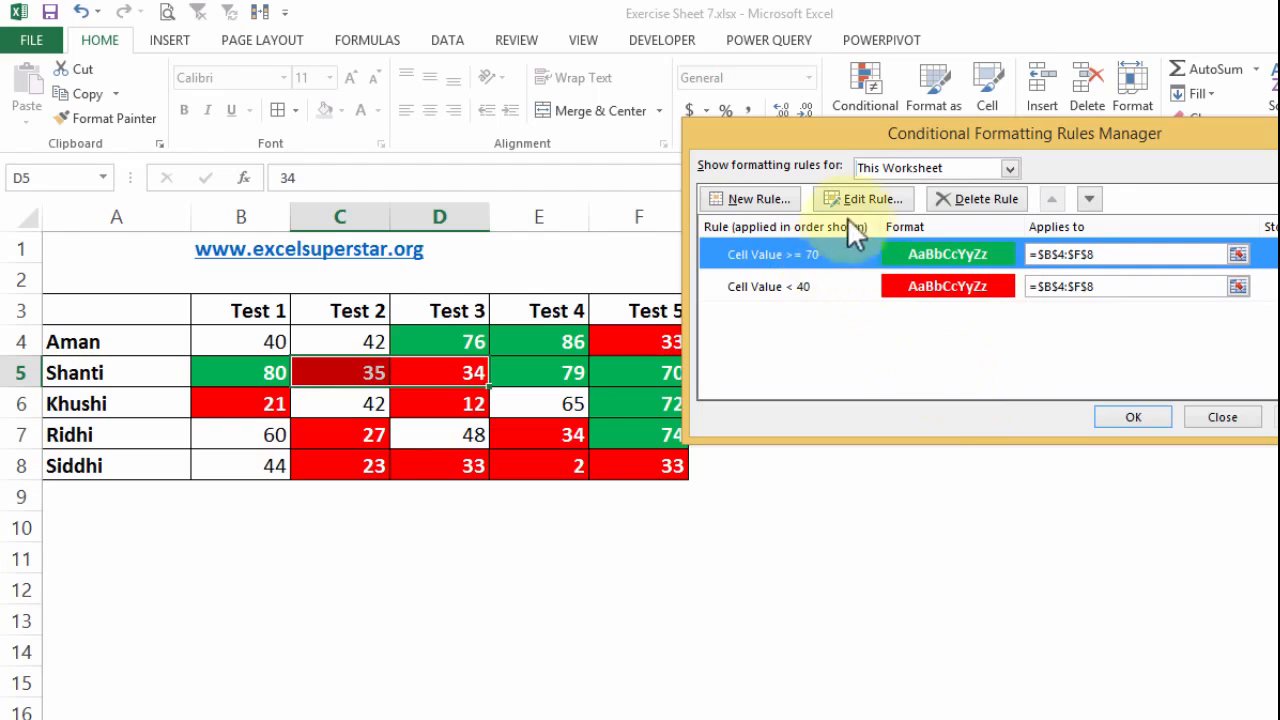
click(821, 286)
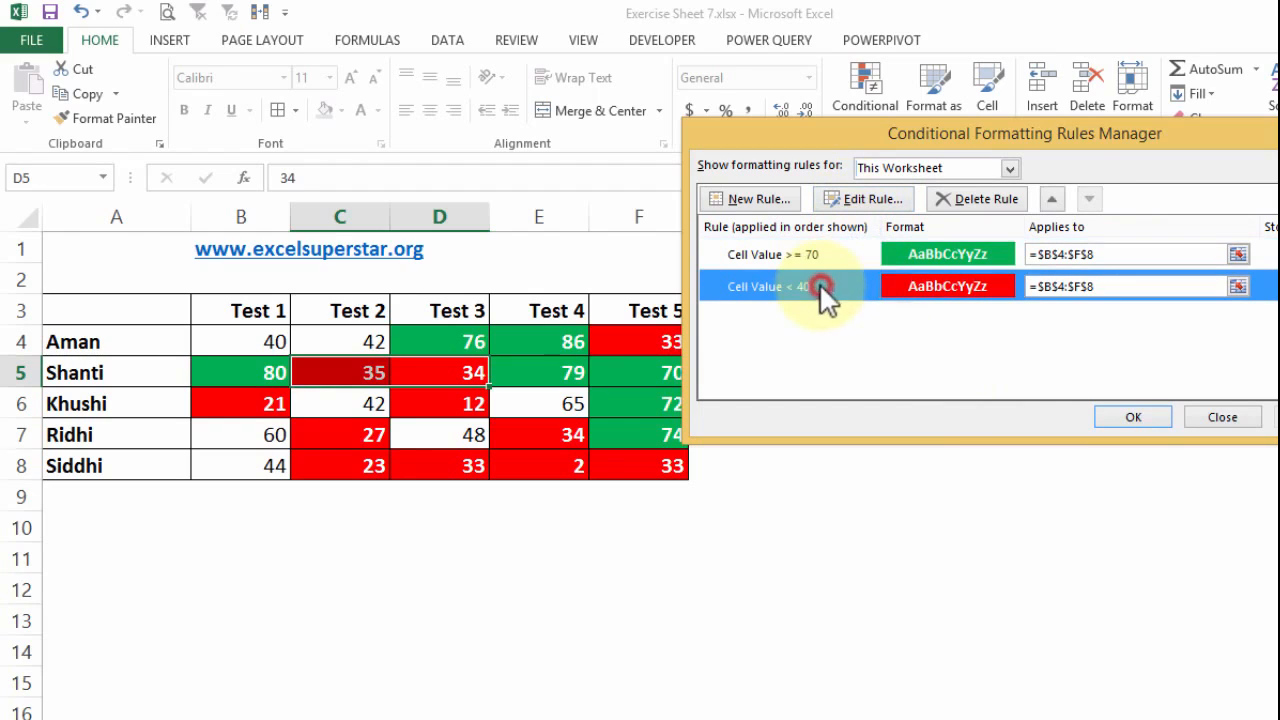